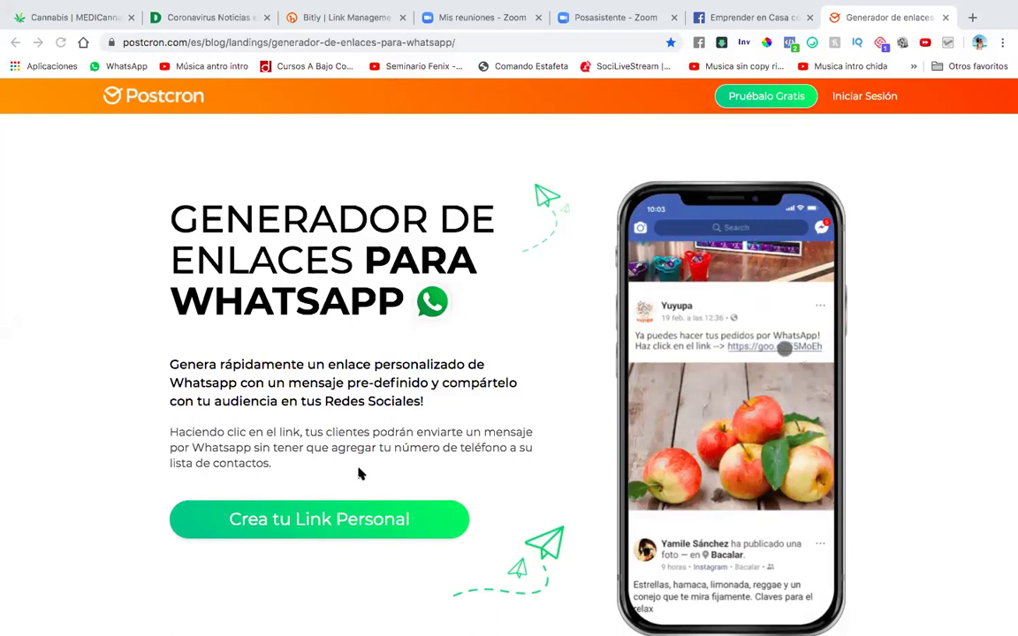
Scroll down to the ¿Cuál es tu teléfono? form with the phone and message fields.
scroll(348, 579, "down", 10)
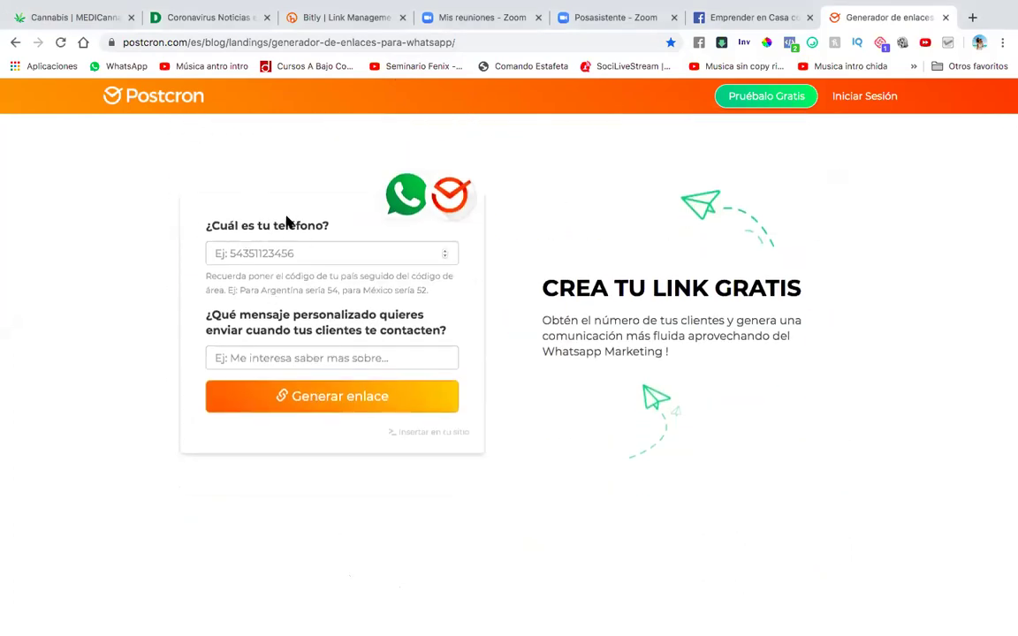
Enter the phone number and a greeting ending 'Mi nombre es:', then generate and copy the link.
left_click(276, 254)
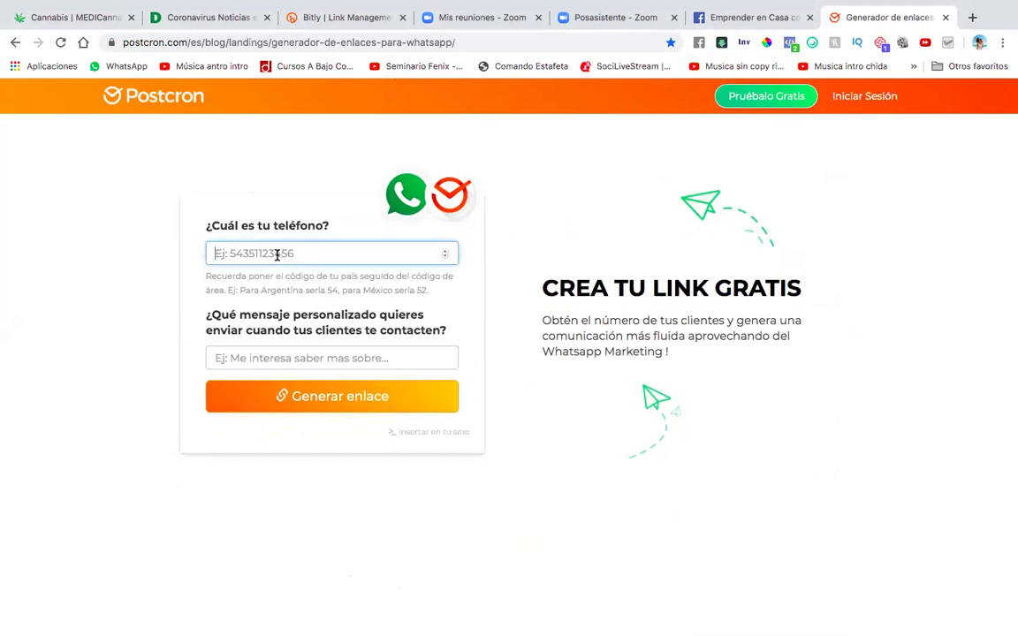
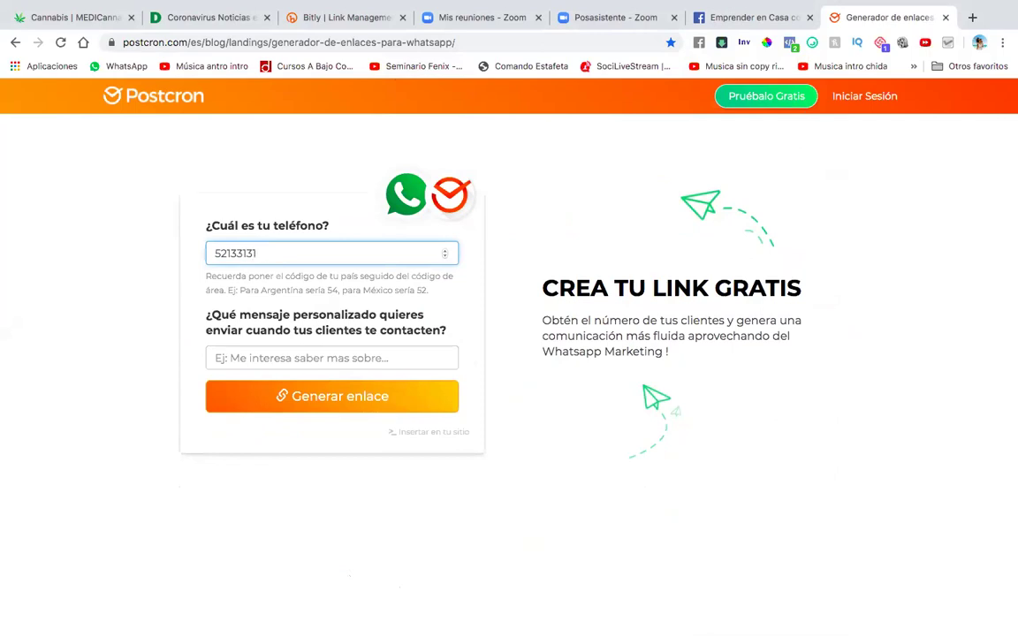
left_click(303, 357)
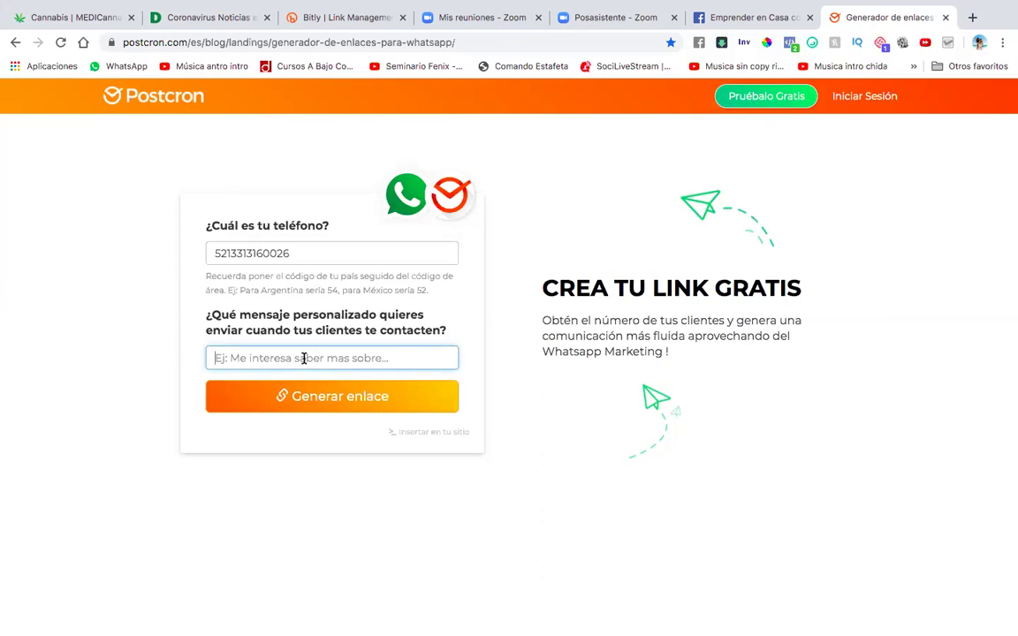
type("Hola")
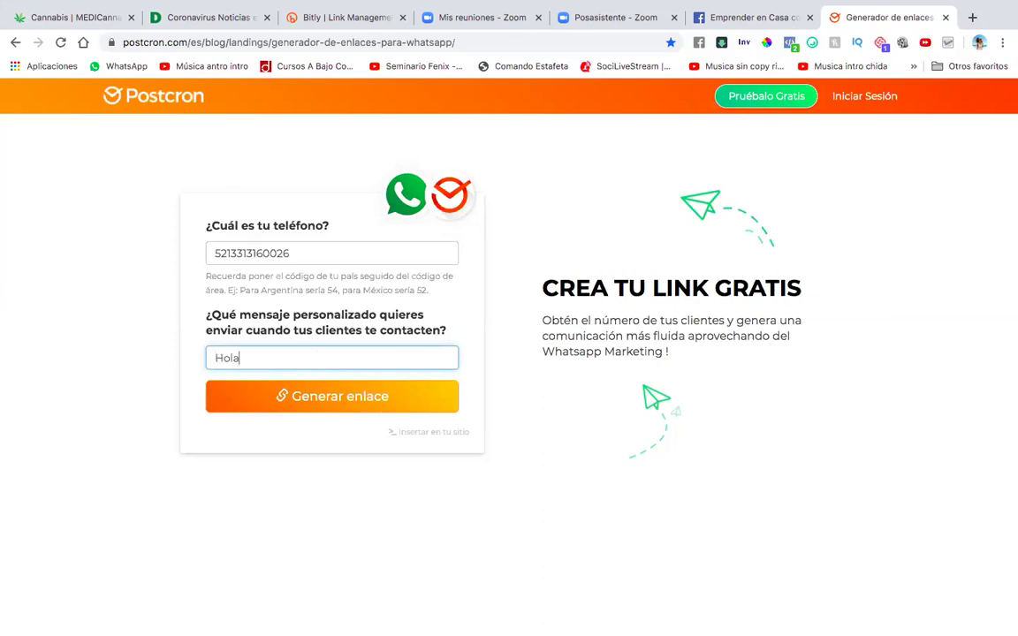
type(" Luis, me interesa aprender a")
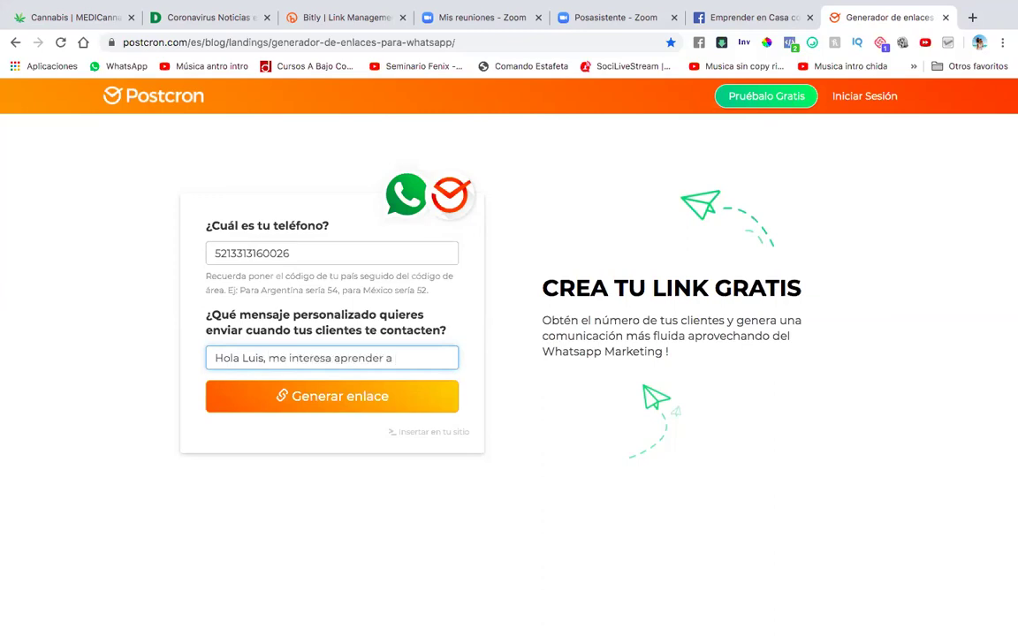
type(" ganar dinero")
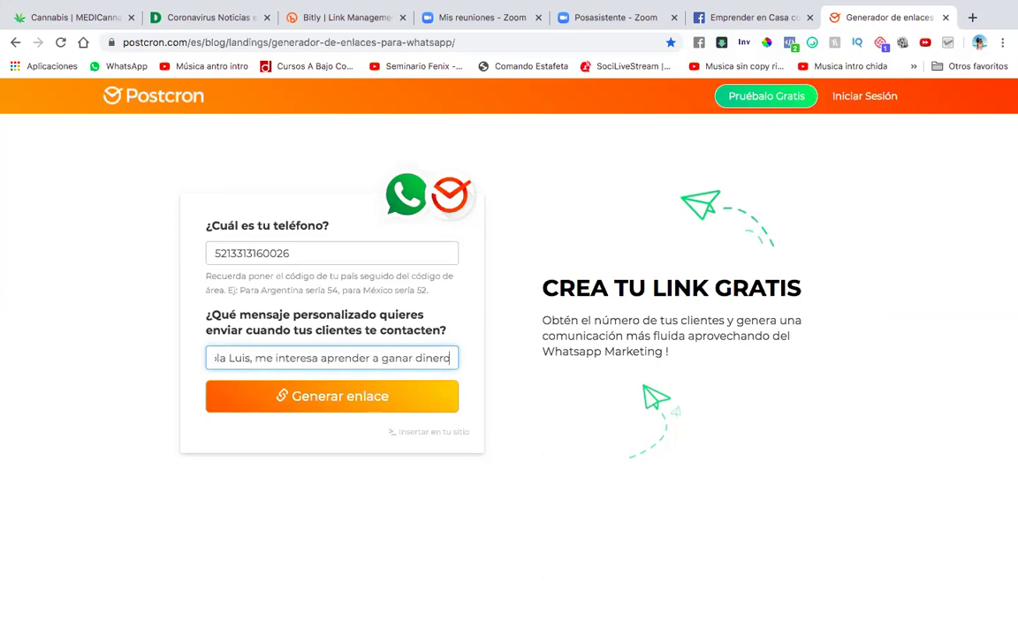
type(" por intene")
key("BackSpace")
key("BackSpace")
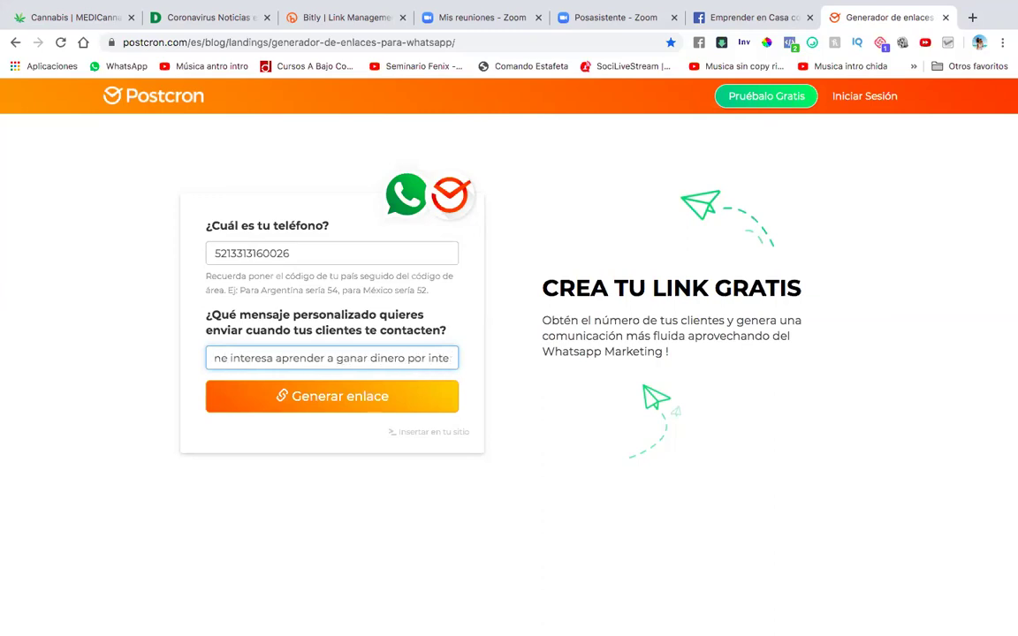
type("rnet. Mi")
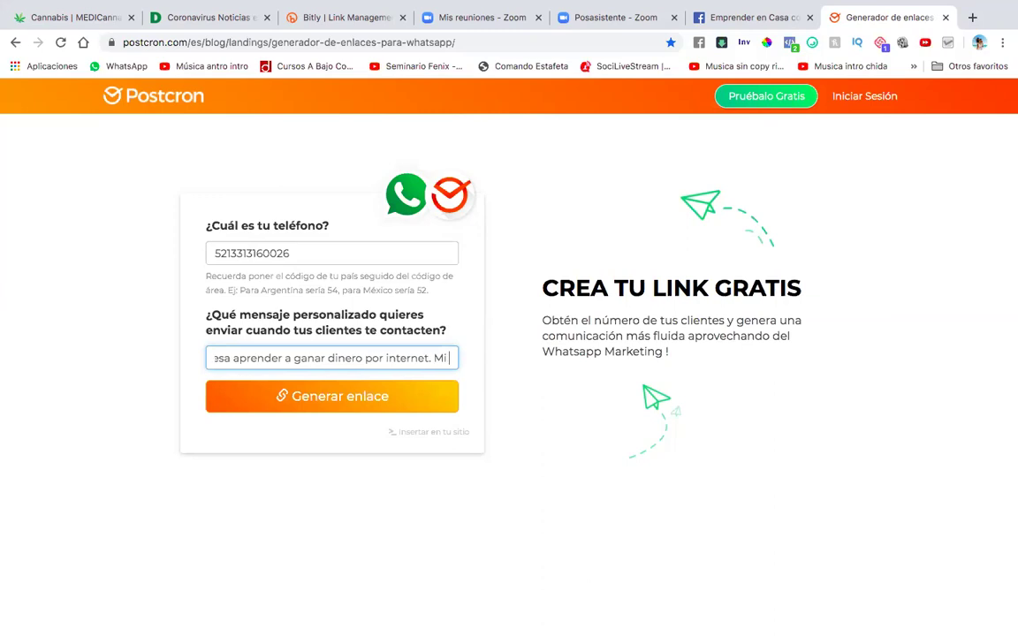
type(" nombre es:")
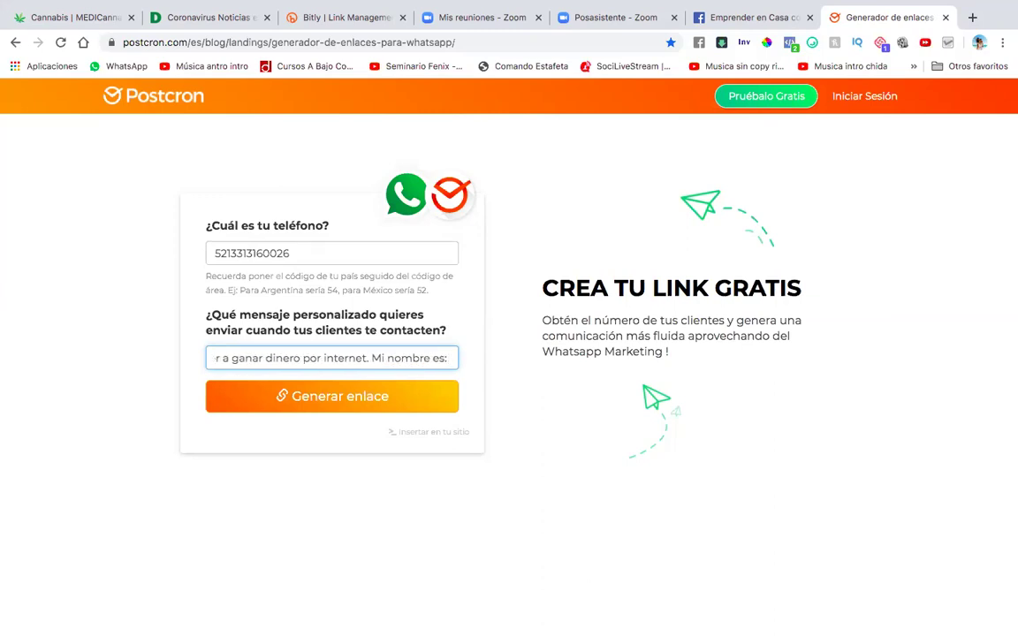
left_click(323, 400)
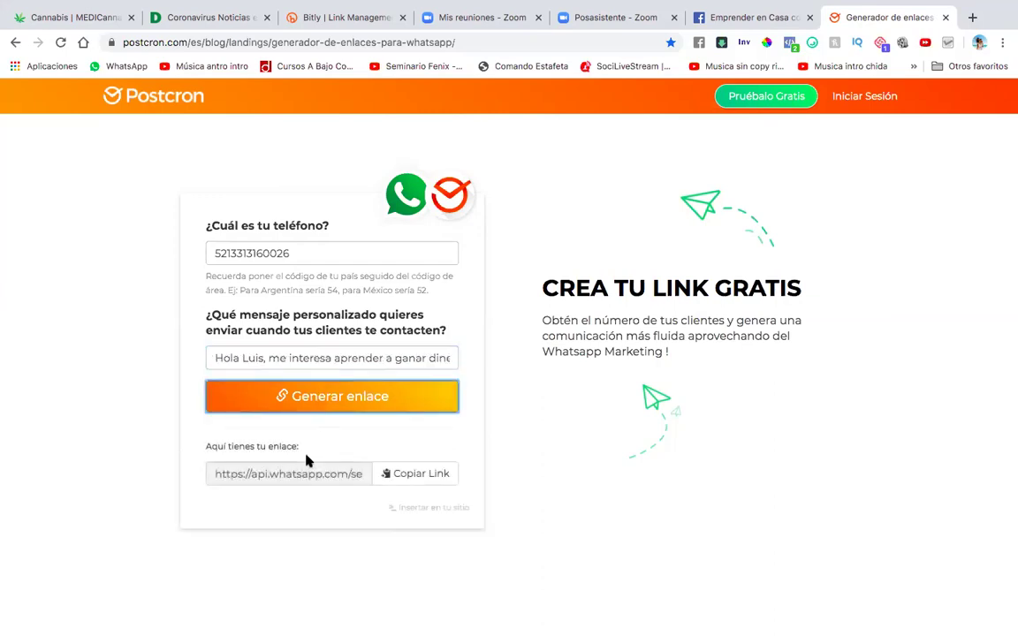
left_click(415, 473)
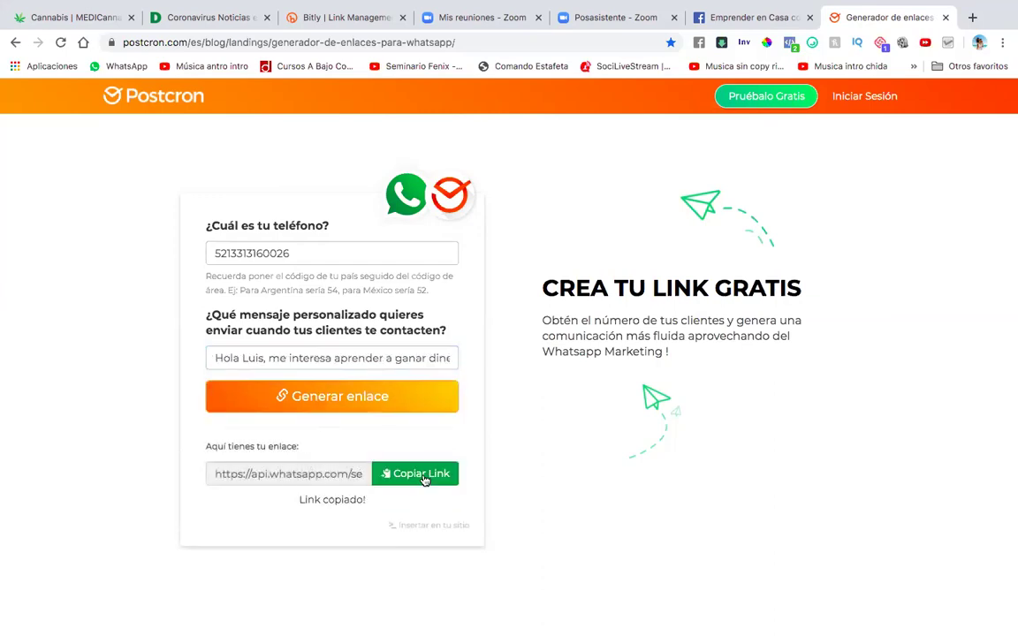
Load the copied link in a new tab to preview WhatsApp's send page.
left_click(972, 18)
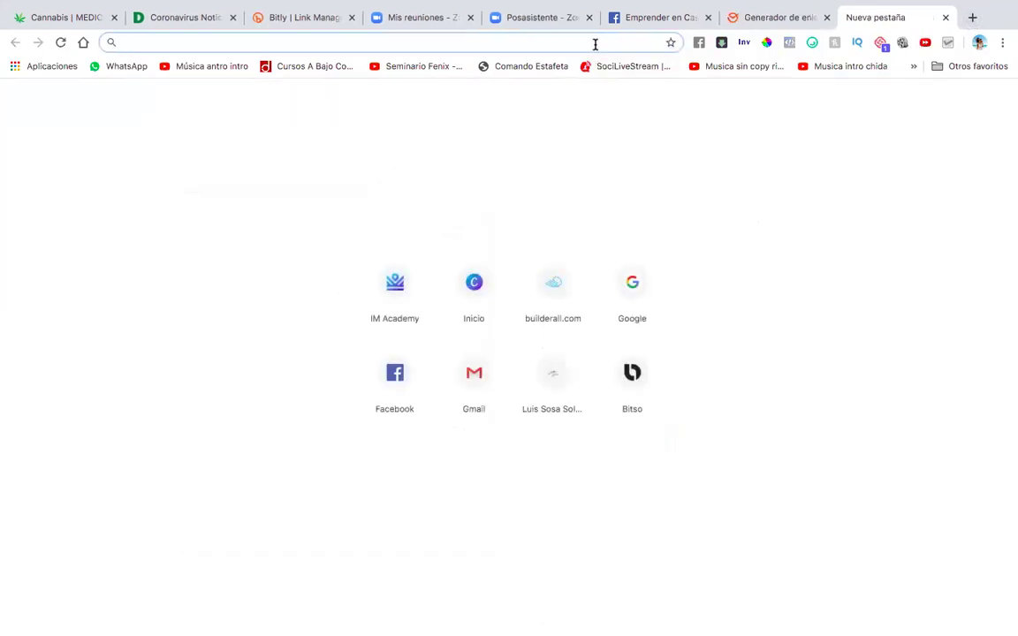
key("ctrl+v")
key("Return")
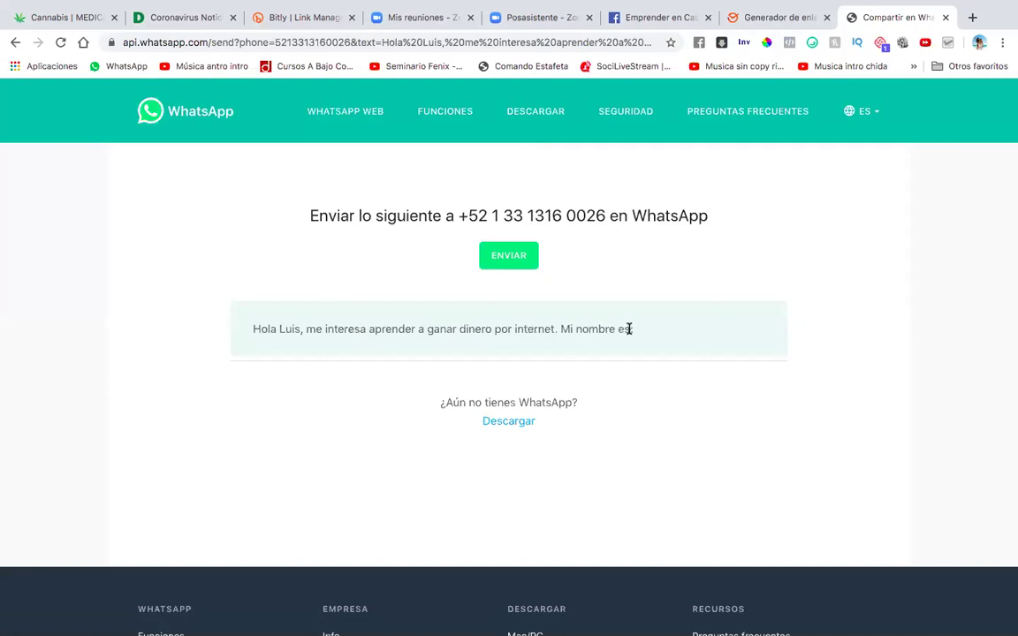
Rewrite the message to 'Quiero más información. Mi nombre es', then generate and copy the new link.
left_click(767, 17)
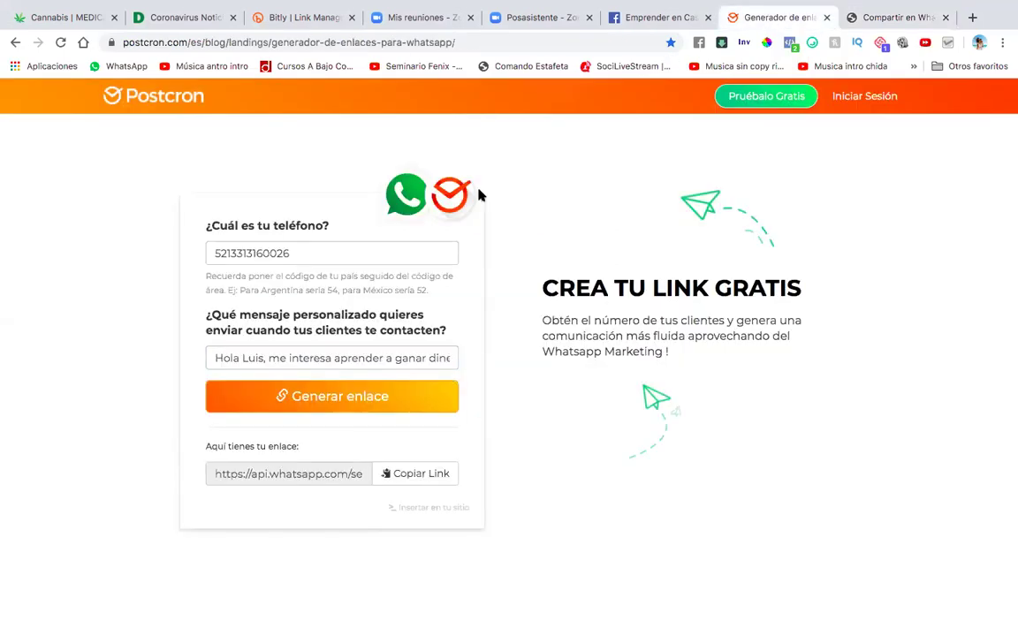
left_click_drag(270, 358, 473, 379)
type("uis, u")
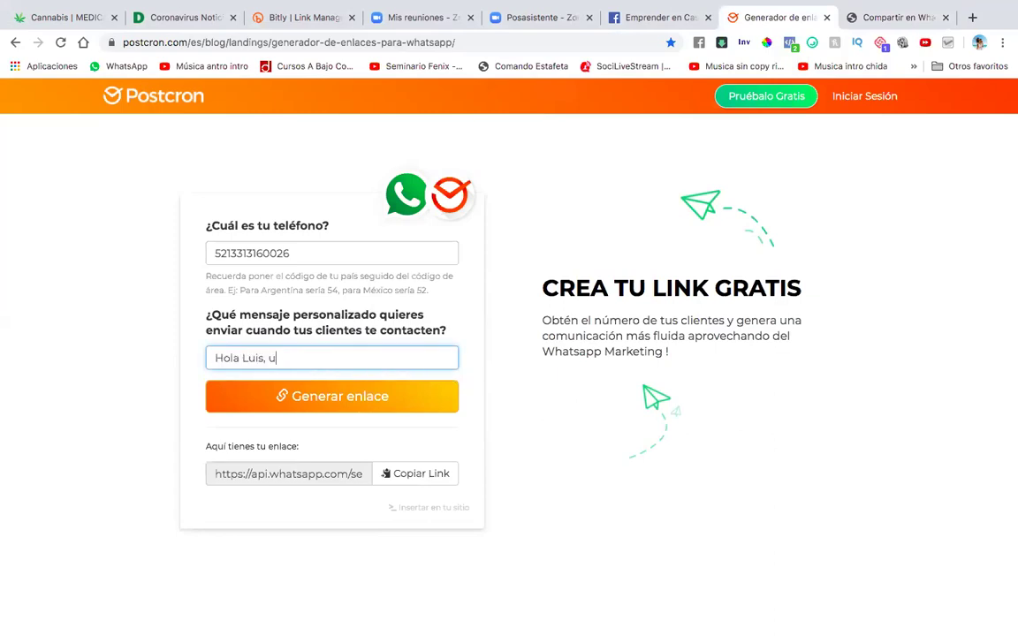
type("iero ser")
key("BackSpace")
key("BackSpace")
key("BackSpace")
type("emprender un ")
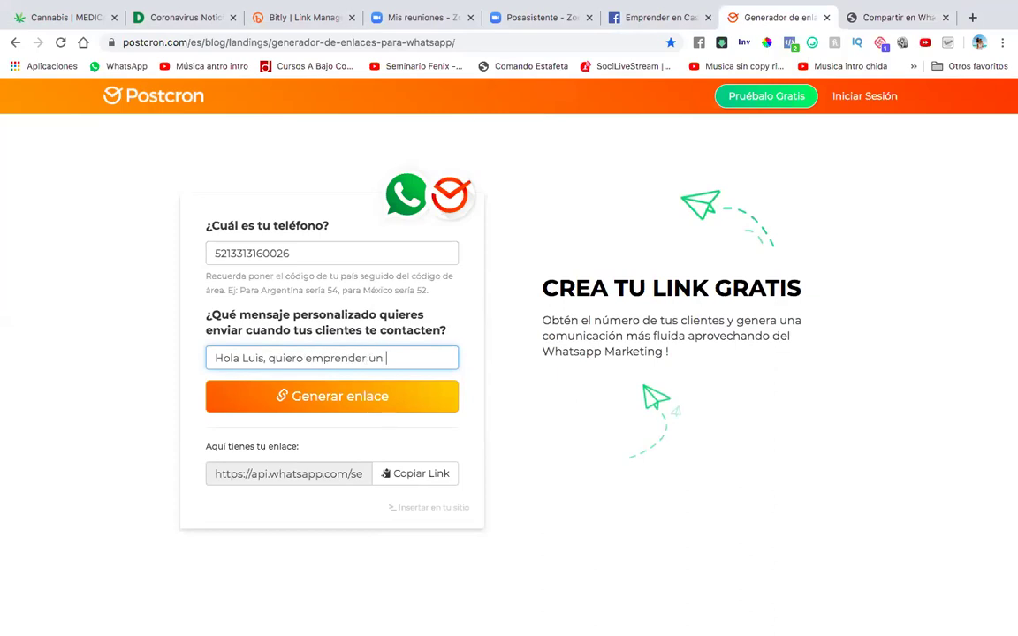
type("neogocio por internet.")
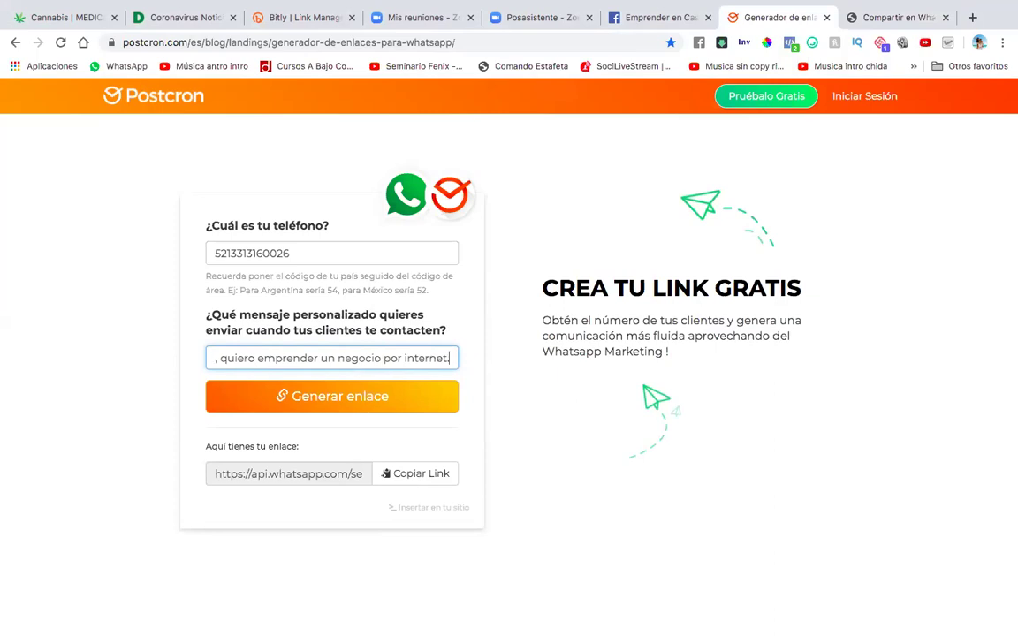
left_click_drag(219, 357, 527, 382)
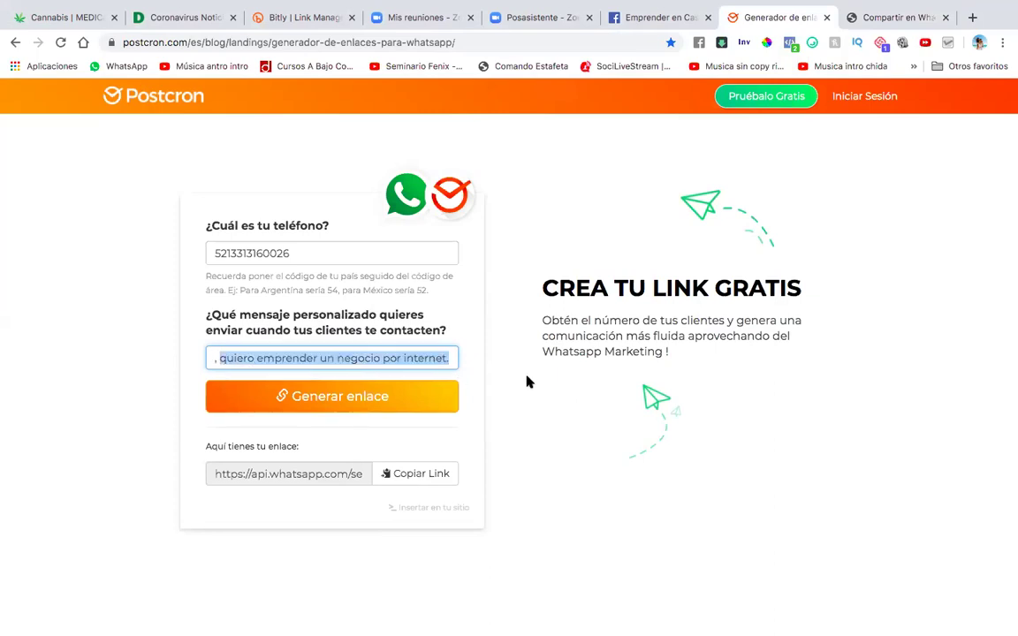
type("uiero más informaci")
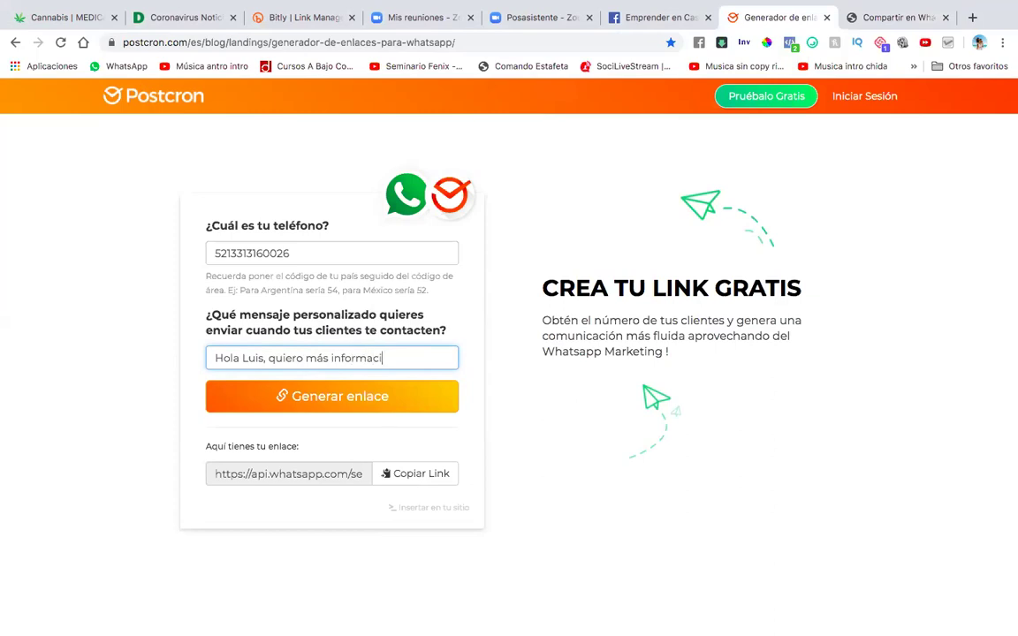
type("ón. Mi nombre es")
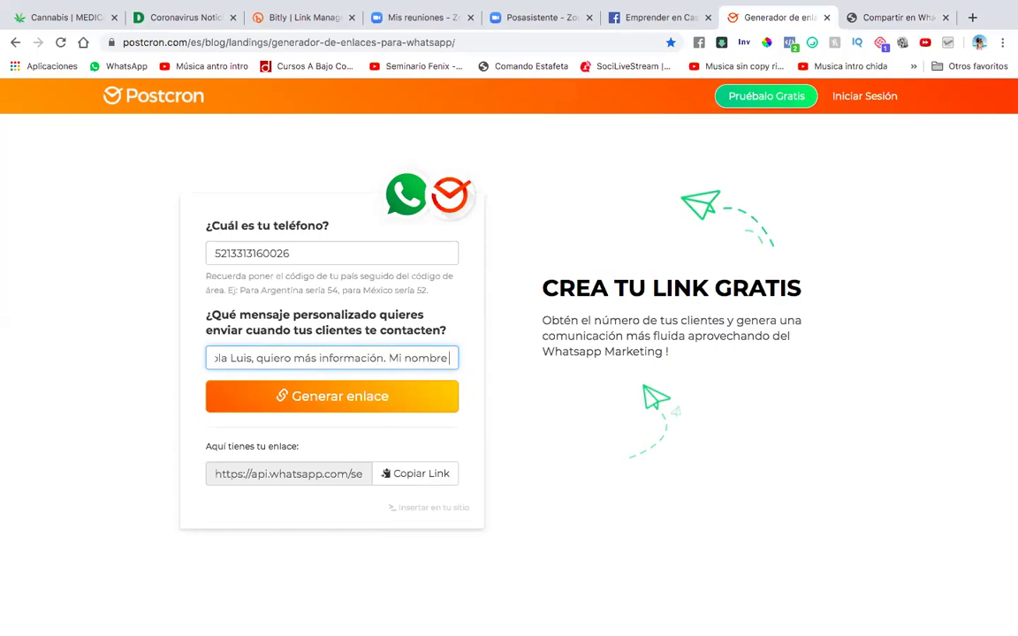
left_click(432, 400)
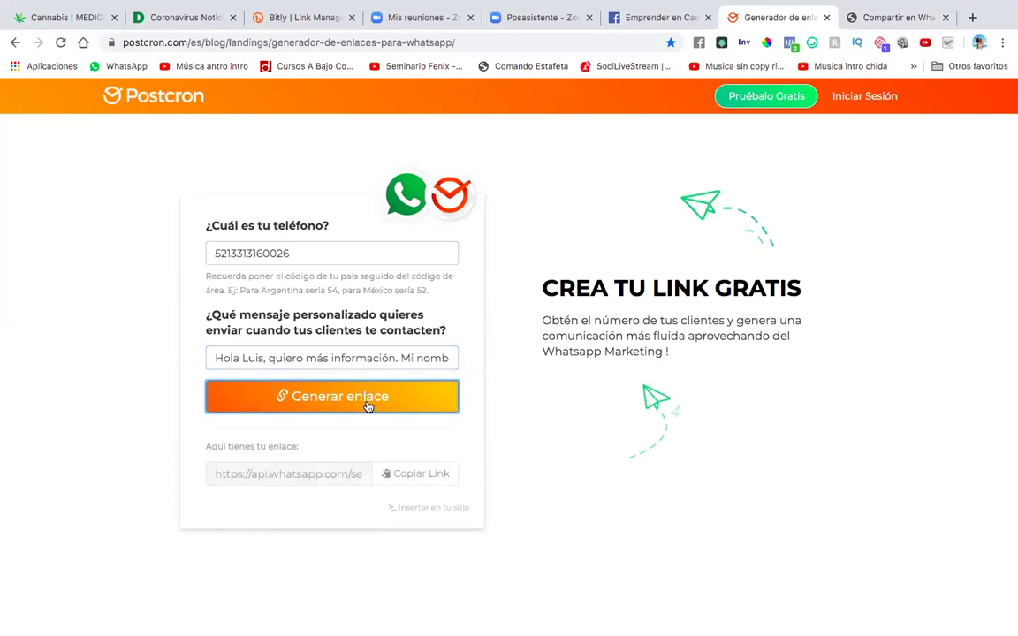
left_click(415, 473)
Load the updated link in the WhatsApp tab to preview the revised greeting.
left_click(883, 17)
left_click(535, 42)
key("End")
key("Return")
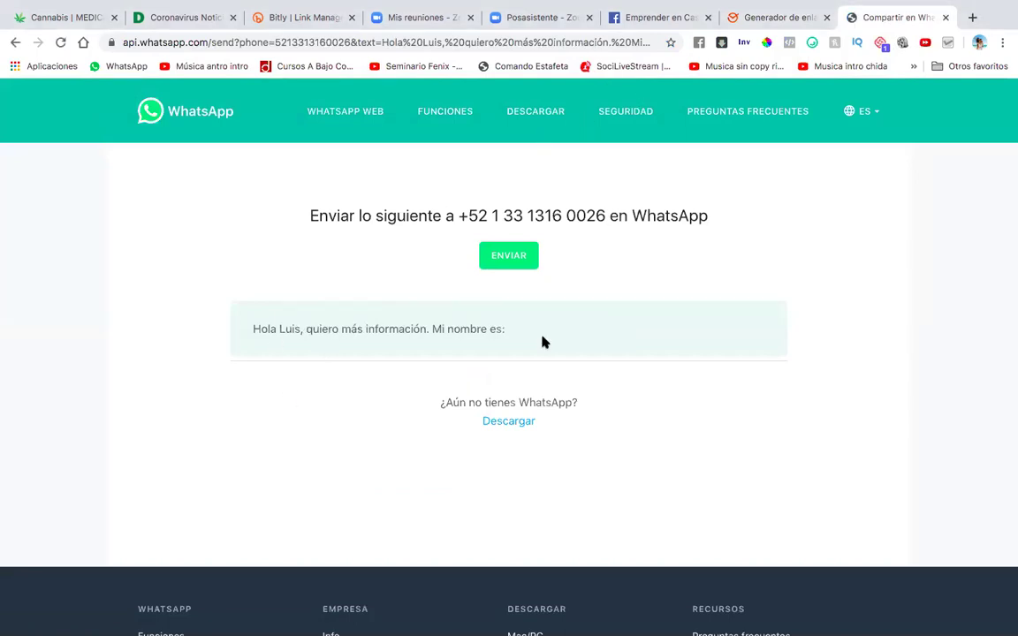
Copy the full WhatsApp page address and navigate toward bitly.
left_click(422, 42)
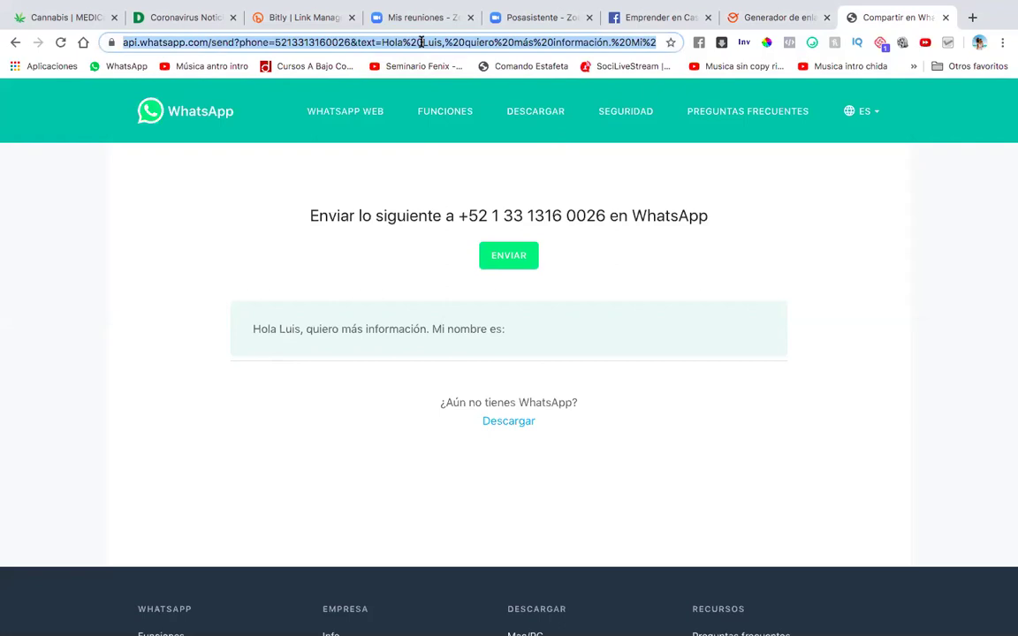
right_click(421, 42)
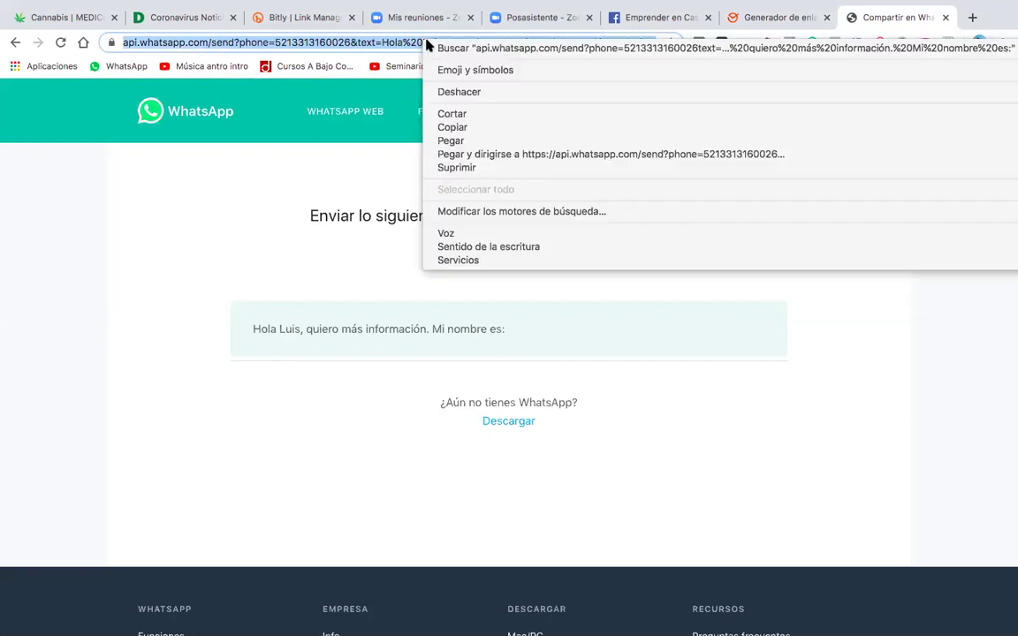
left_click(470, 131)
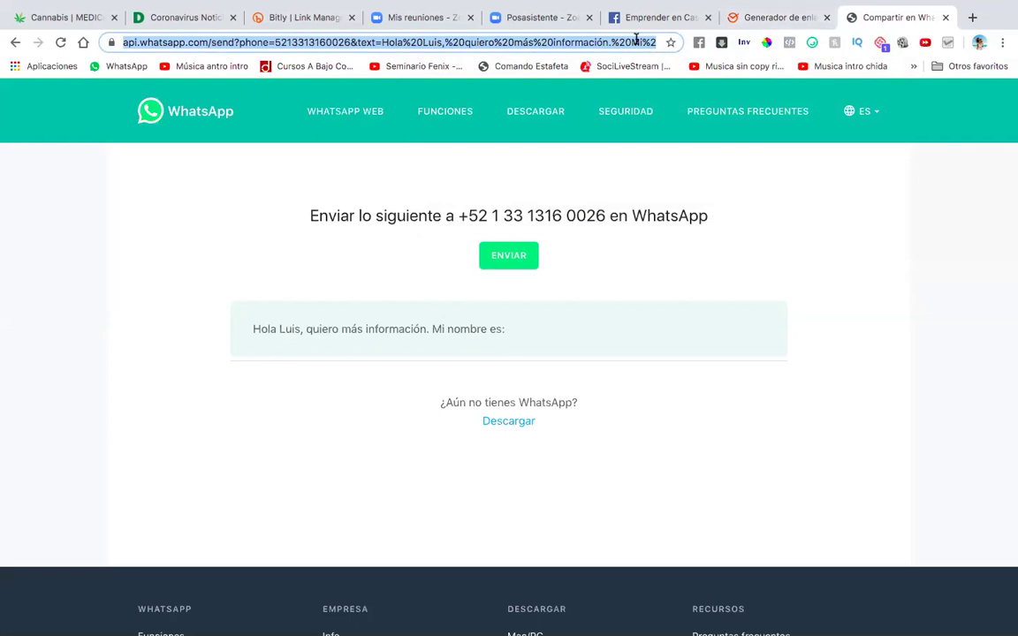
type("bitly.")
key("Return")
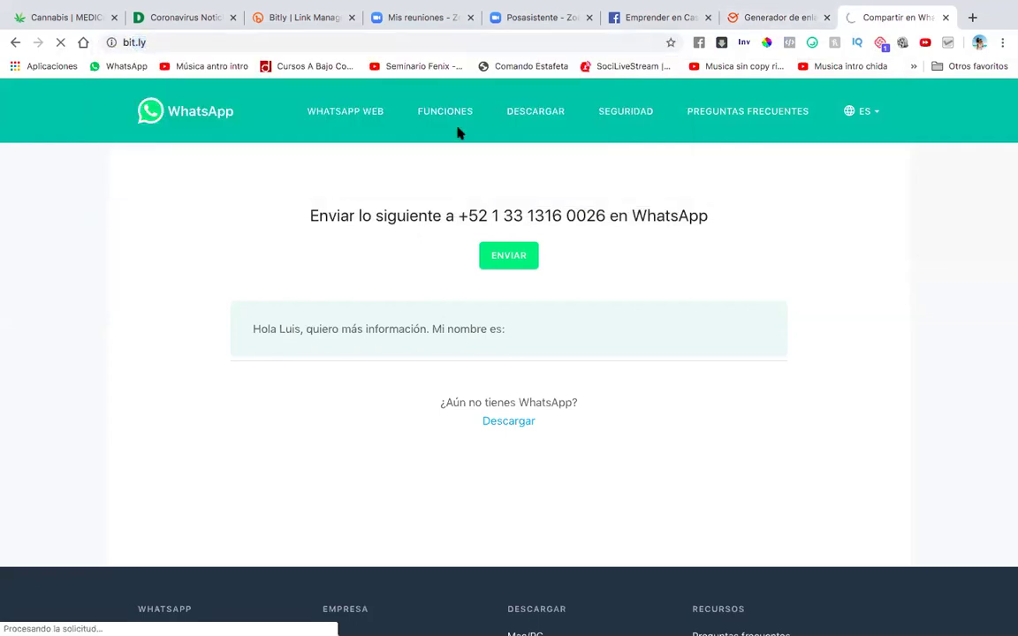
Go to bit.ly and create a short link from the pasted WhatsApp URL.
left_click(257, 41)
type("bit.ly")
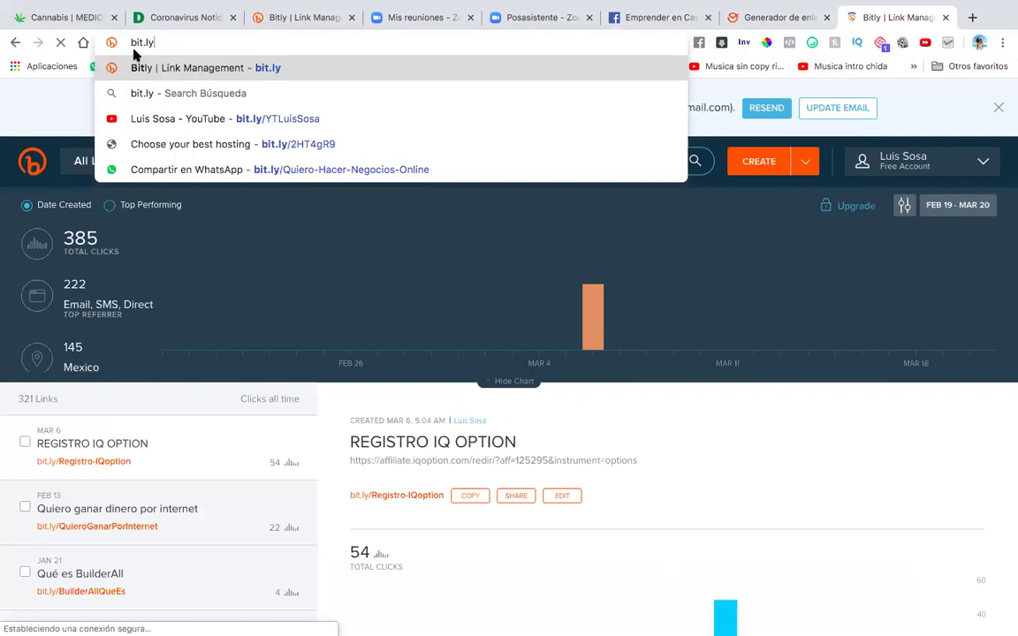
left_click(707, 229)
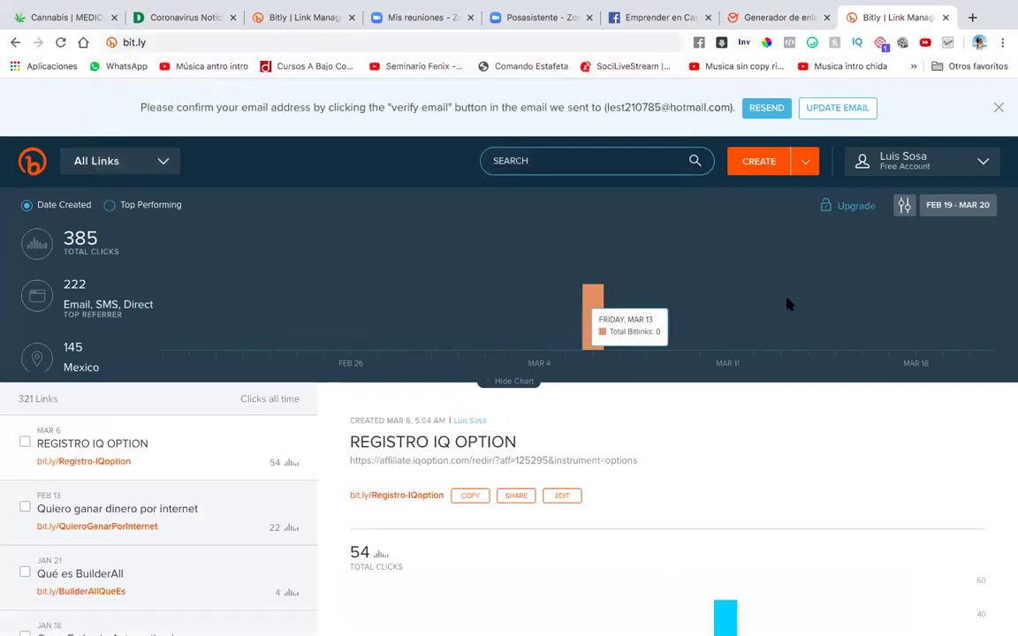
left_click(758, 166)
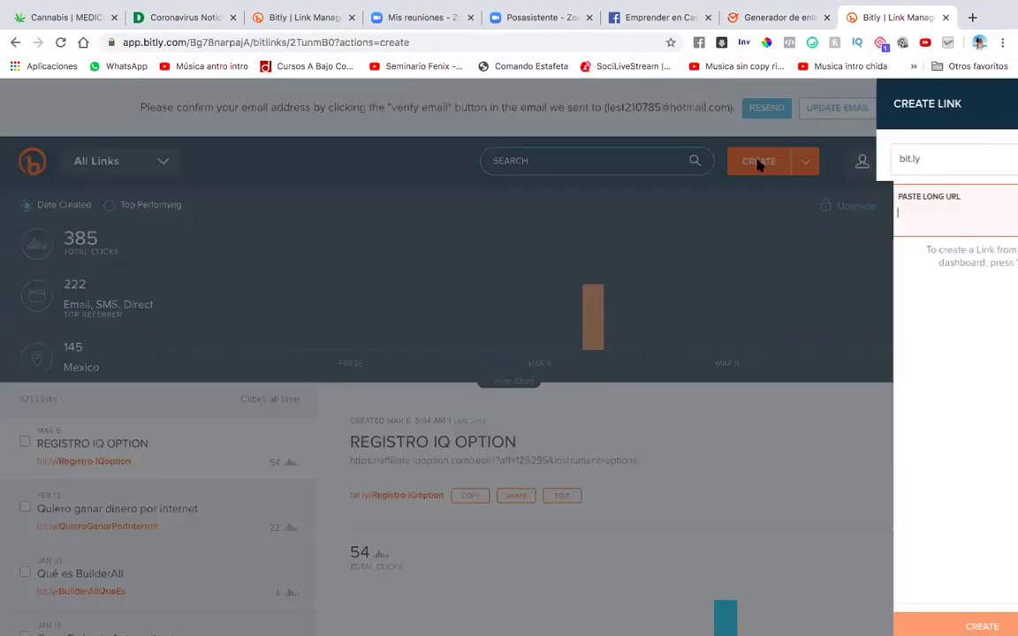
key("ctrl+v")
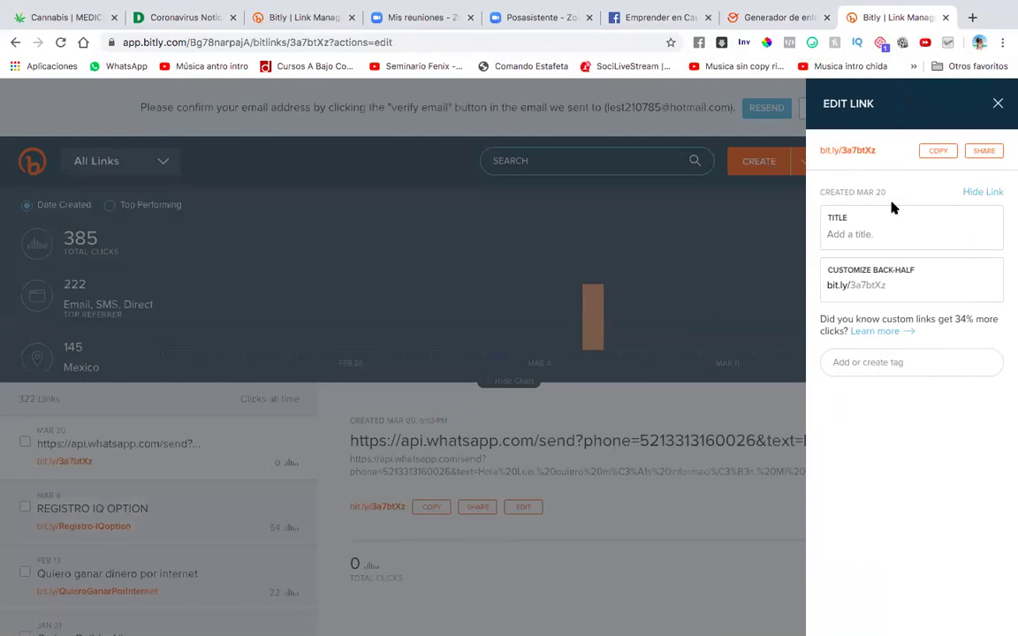
Title the new short link 'Quiero más información'.
left_click(844, 237)
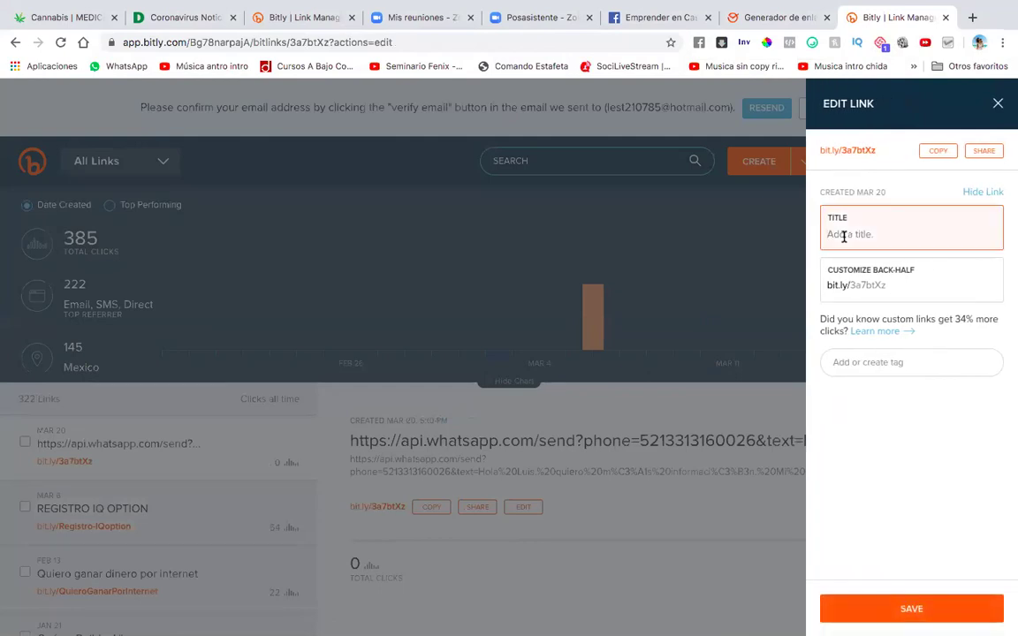
type("Ho")
key("BackSpace")
key("BackSpace")
left_click(770, 17)
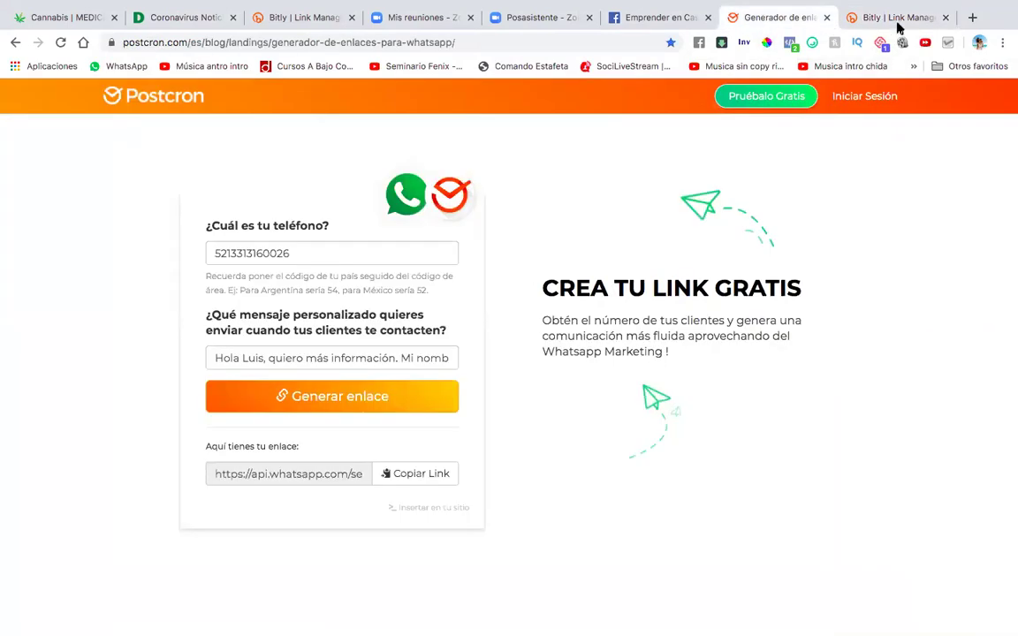
left_click(899, 22)
type("Quiero")
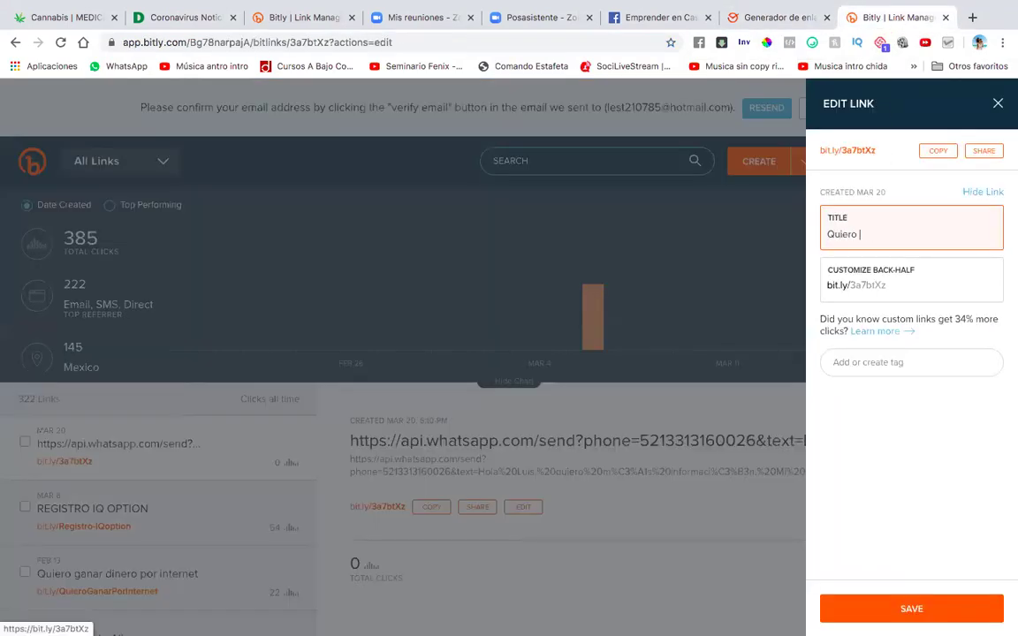
type(" más informaic")
Set a MasInformacion-based custom back-half, retrying after 'taken' errors, and save the link.
left_click_drag(849, 284, 949, 283)
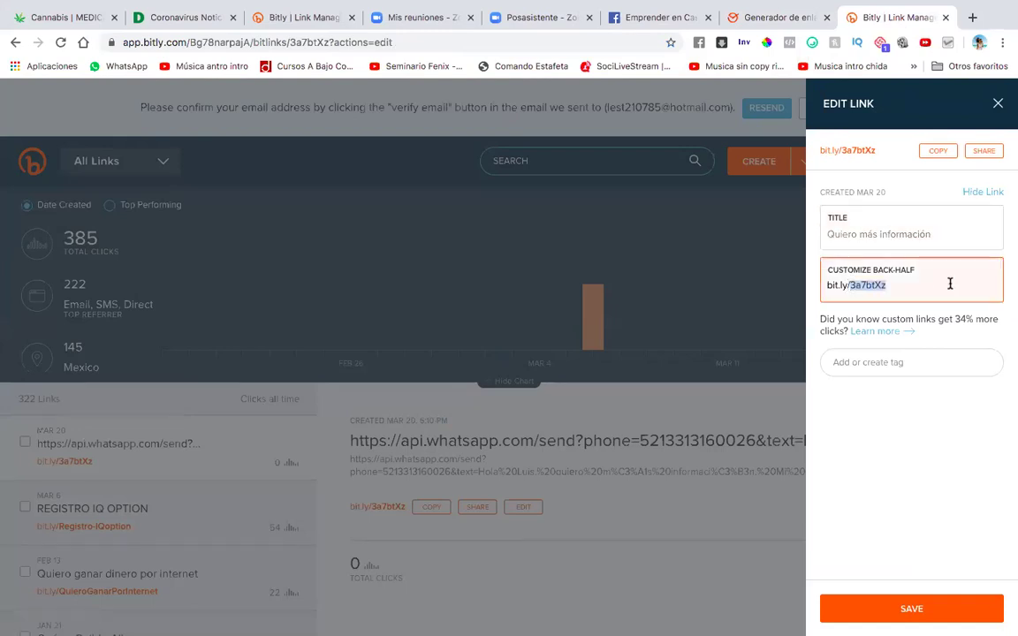
type("MasInformaci")
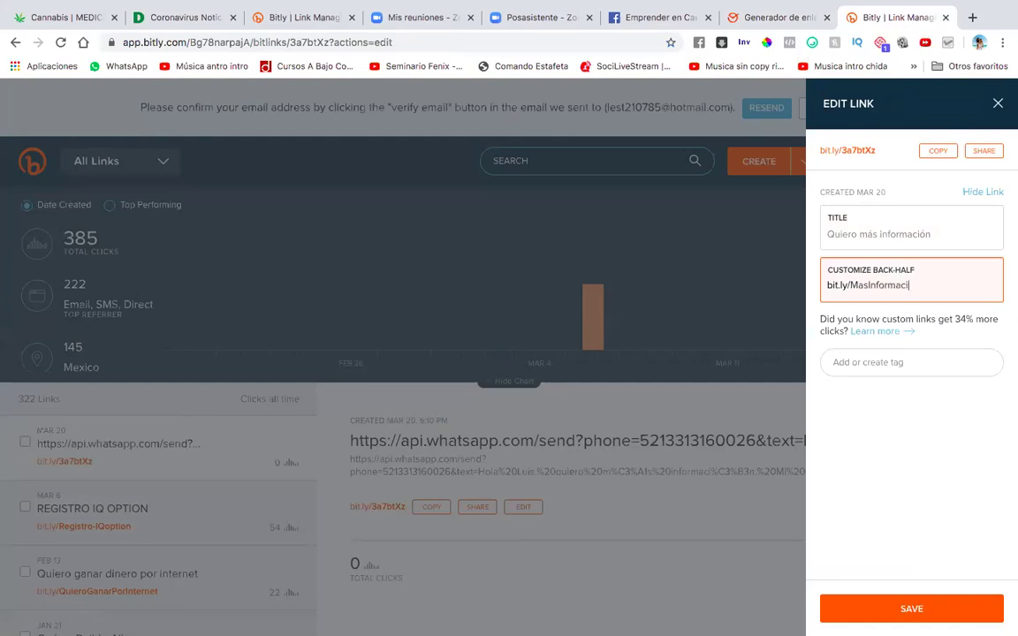
type("on")
left_click(902, 606)
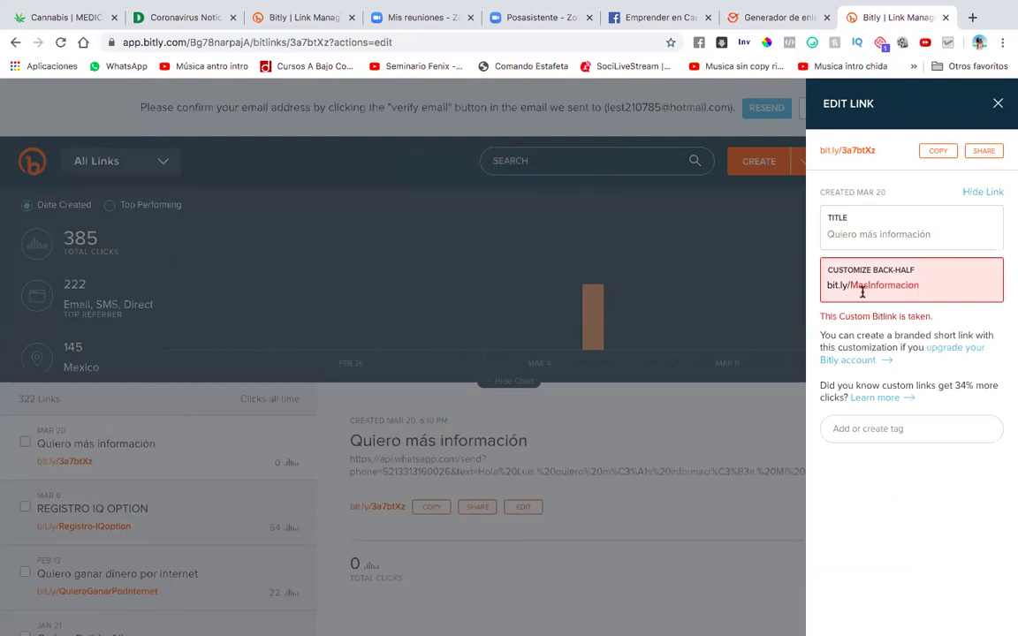
left_click(920, 284)
double_click(852, 285)
type("Q")
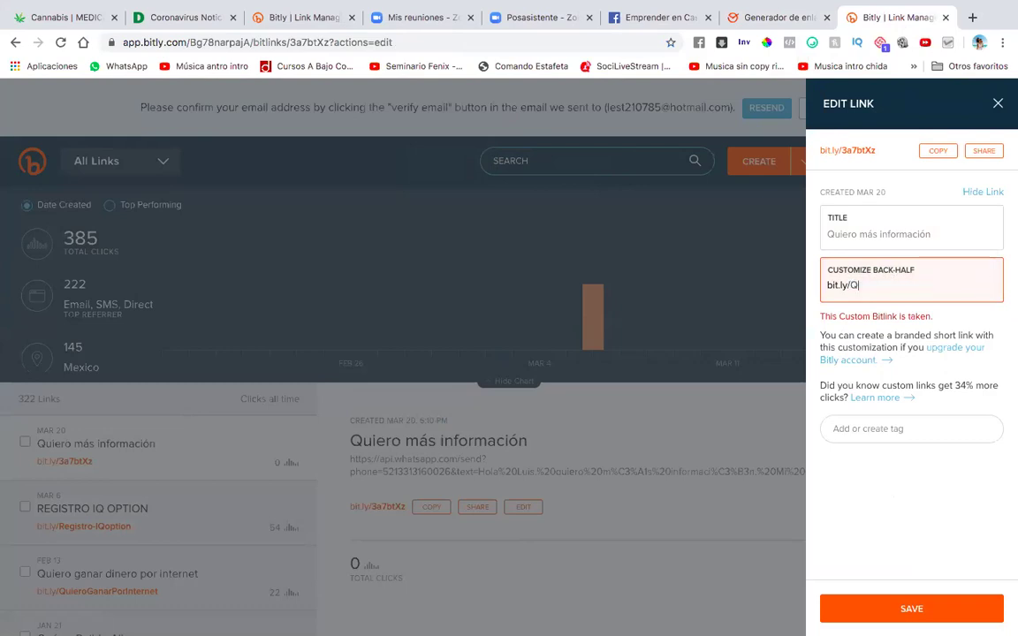
type("uieroMasInformacion")
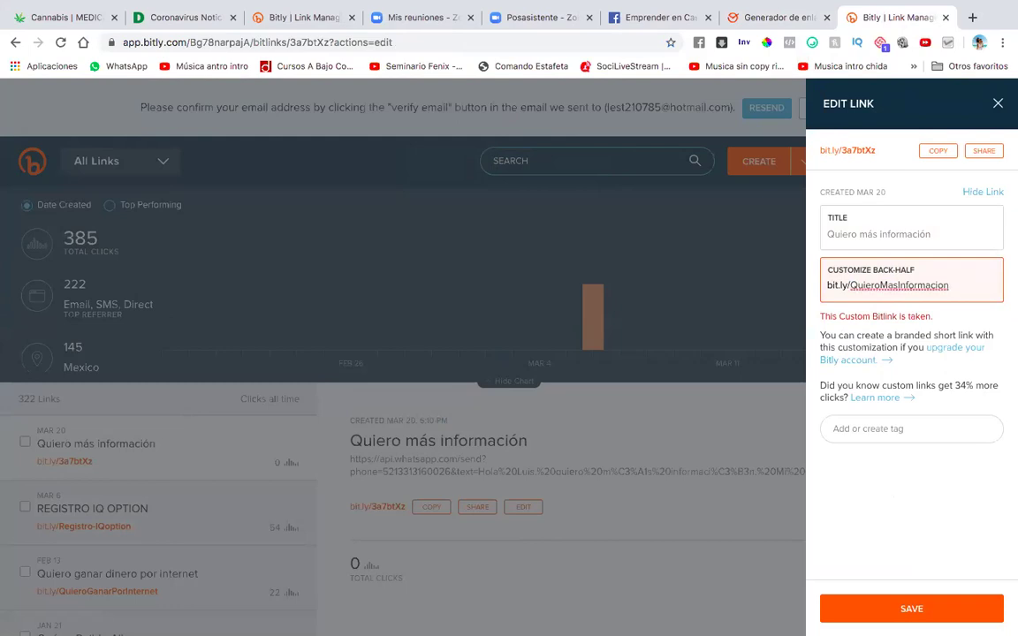
left_click(910, 606)
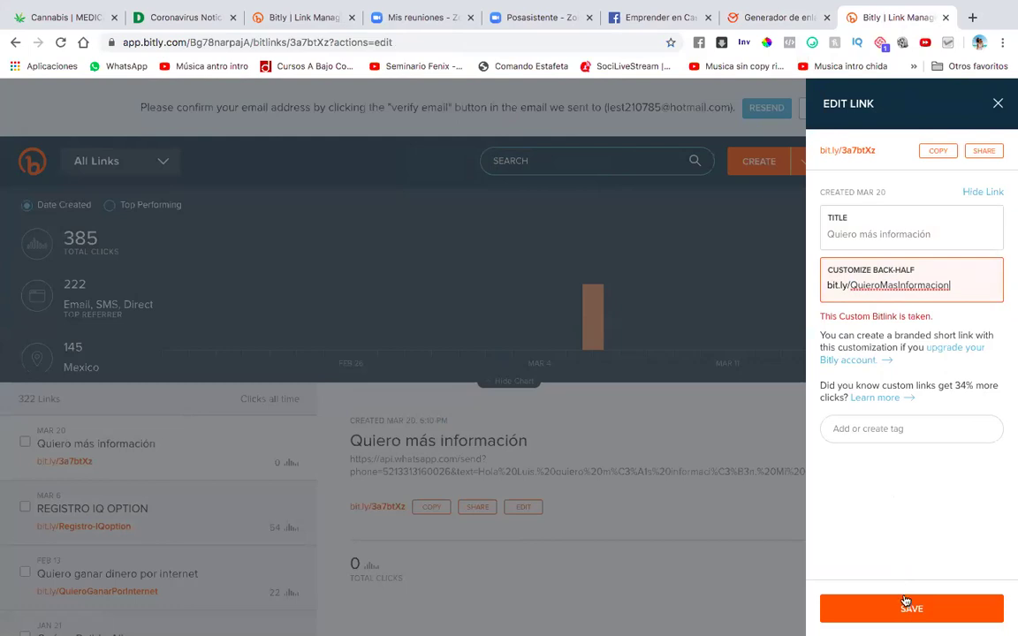
left_click(848, 283)
left_click_drag(850, 285, 990, 274)
type("Mas")
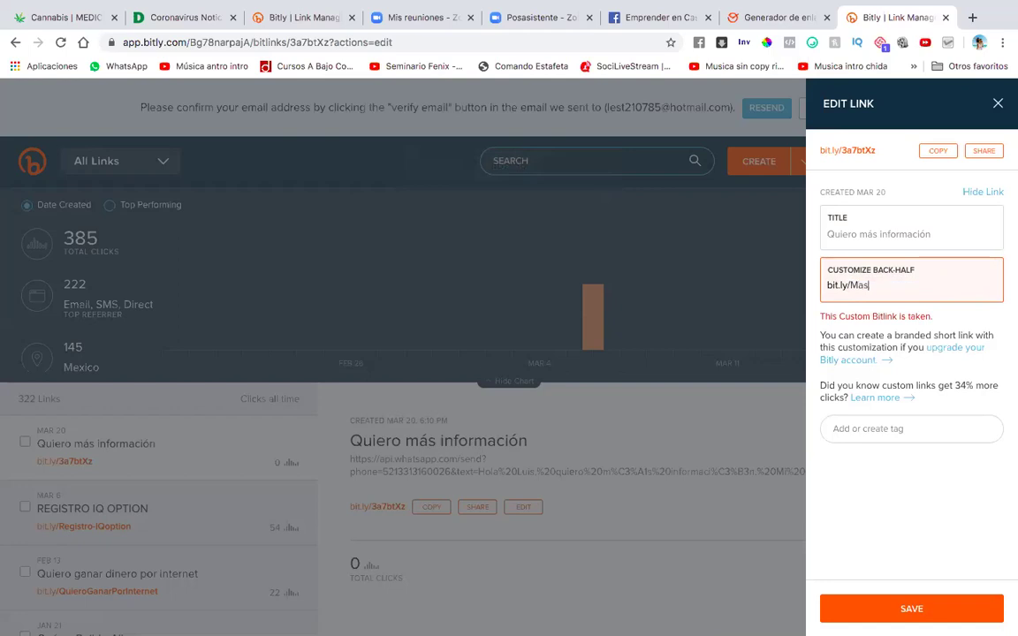
type("InformacionLuisSosa")
left_click(912, 608)
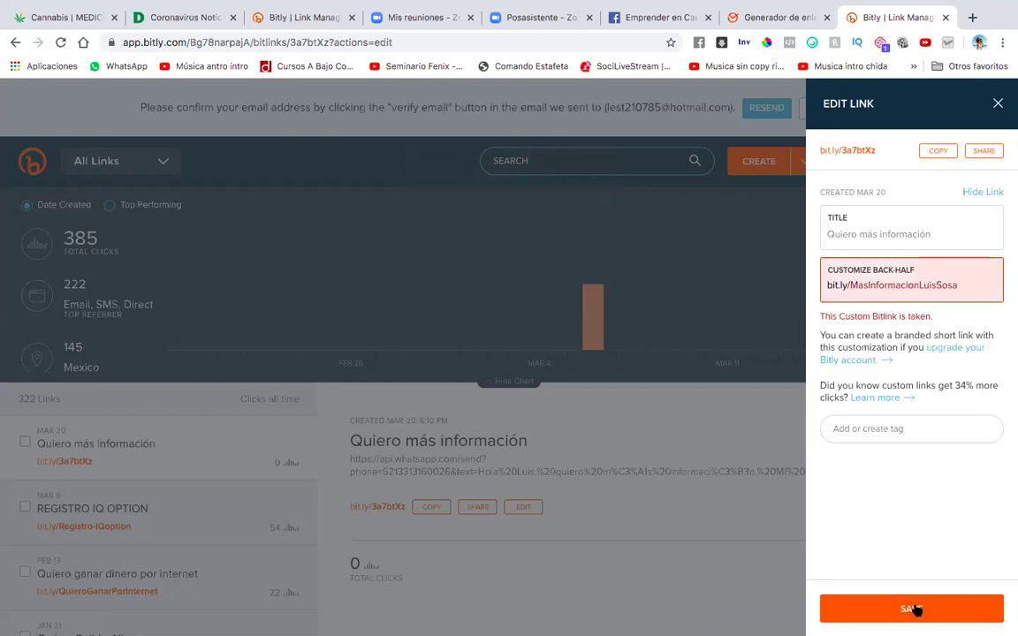
Close the Edit Link panel and open the custom MasInformacion short link.
left_click(567, 425)
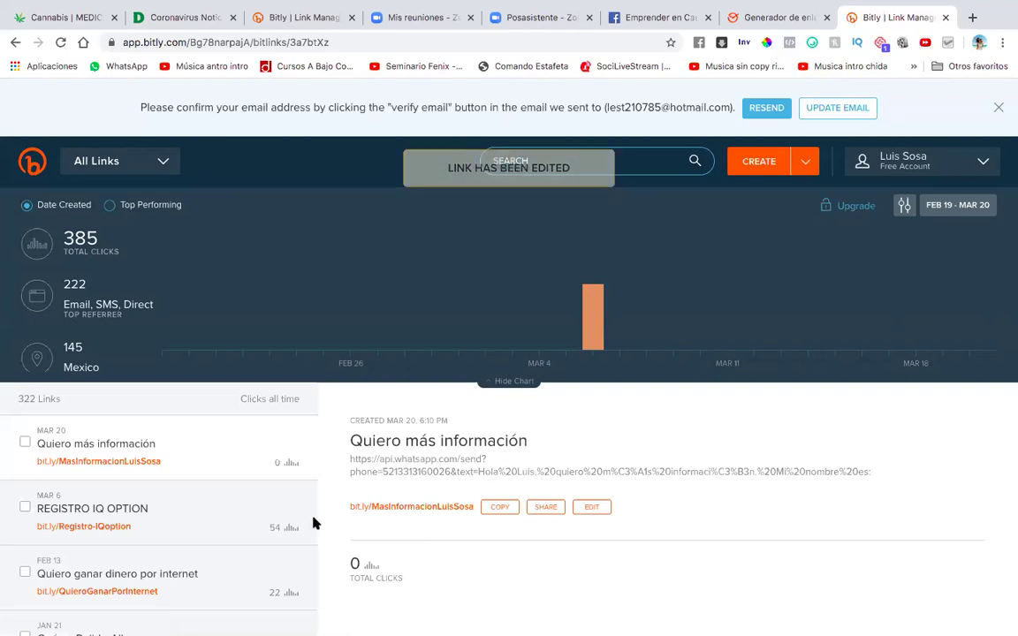
left_click(423, 508)
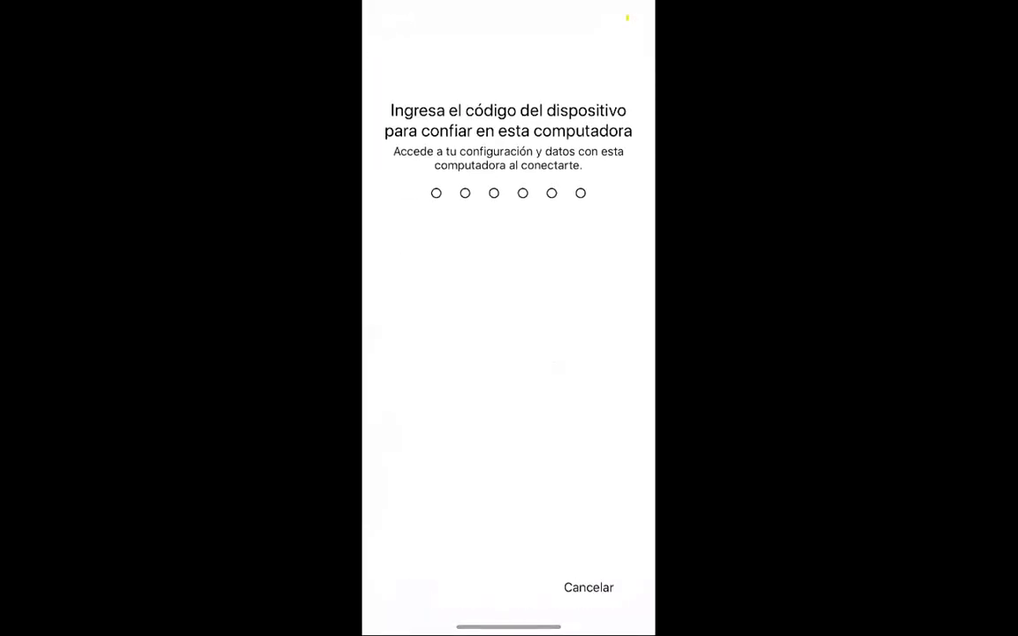
Unlock the iPhone with its passcode and open the Quiero más información link.
type("******")
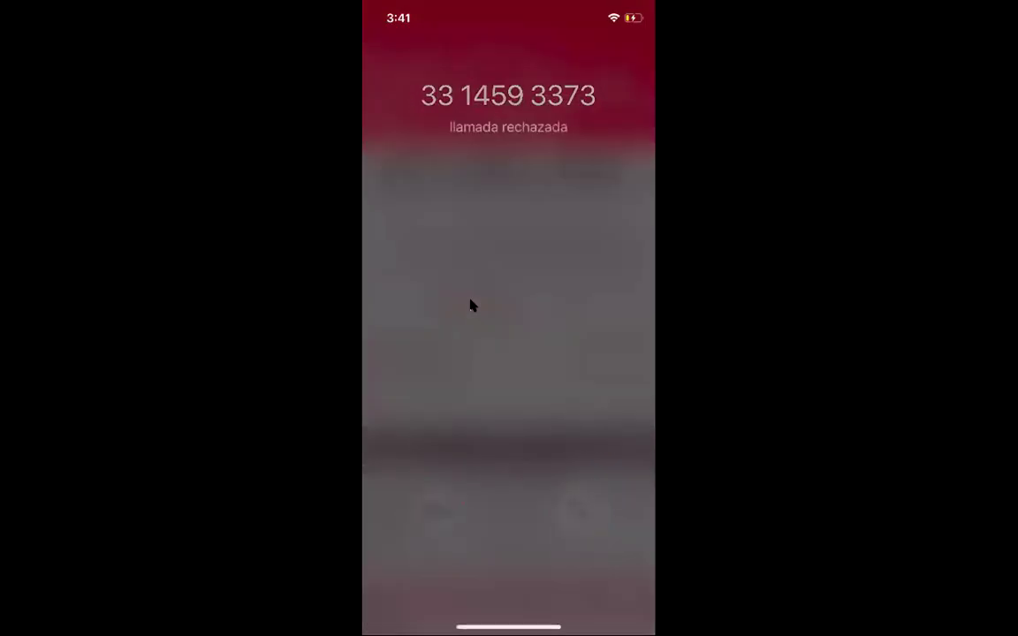
left_click(470, 305)
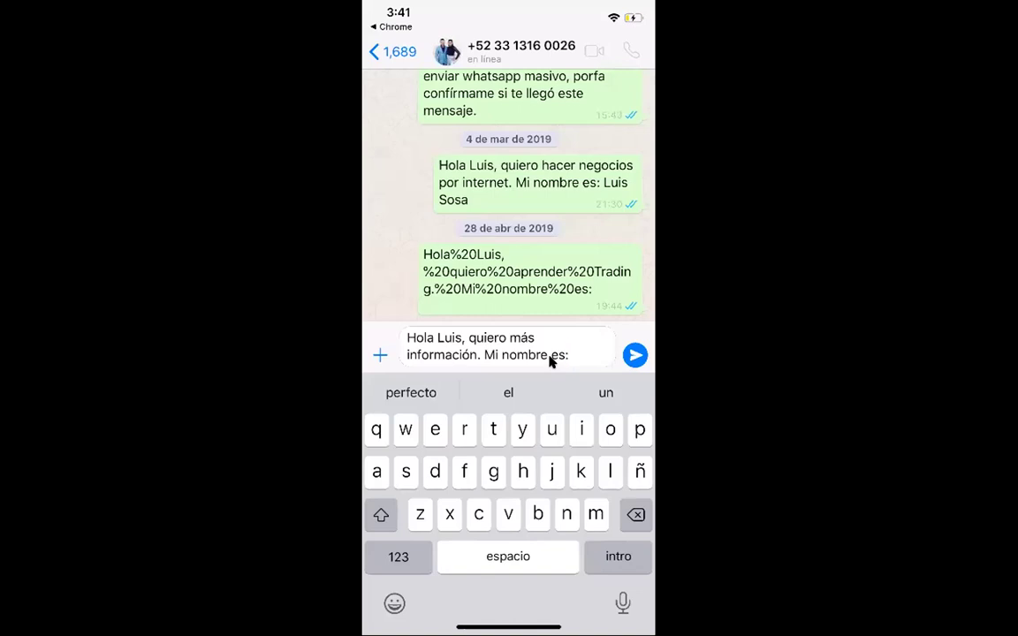
Replace the draft with the 'Pem' shortcut message, put 'Solo' on a new line, and send.
triple_click(550, 359)
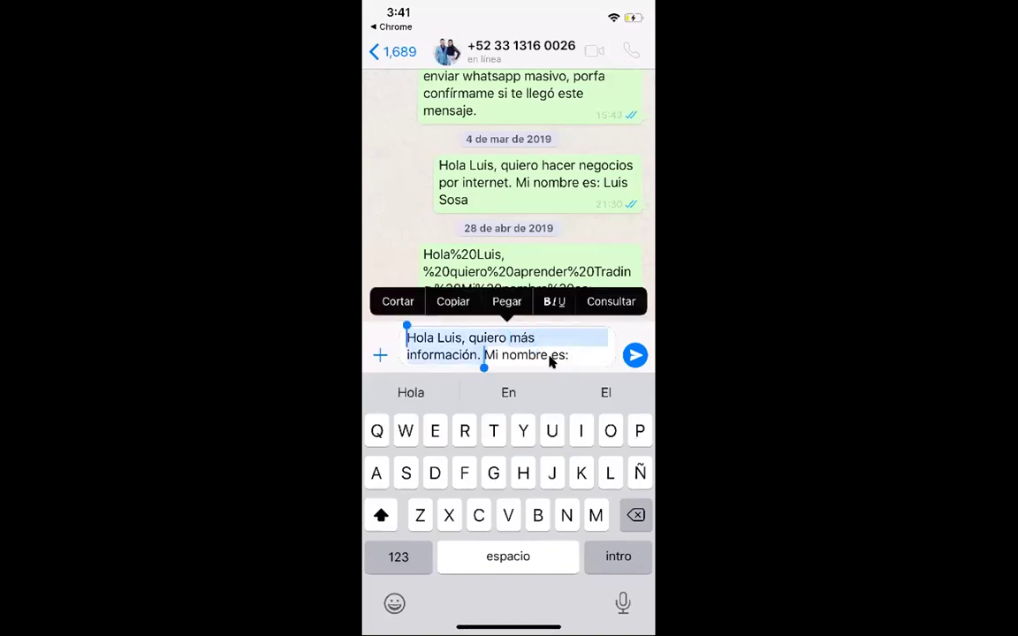
key("BackSpace")
key("BackSpace")
key("BackSpace")
key("BackSpace")
key("BackSpace")
key("BackSpace")
key("BackSpace")
key("BackSpace")
key("BackSpace")
key("BackSpace")
key("BackSpace")
key("BackSpace")
key("BackSpace")
key("BackSpace")
key("BackSpace")
key("BackSpace")
key("BackSpace")
key("BackSpace")
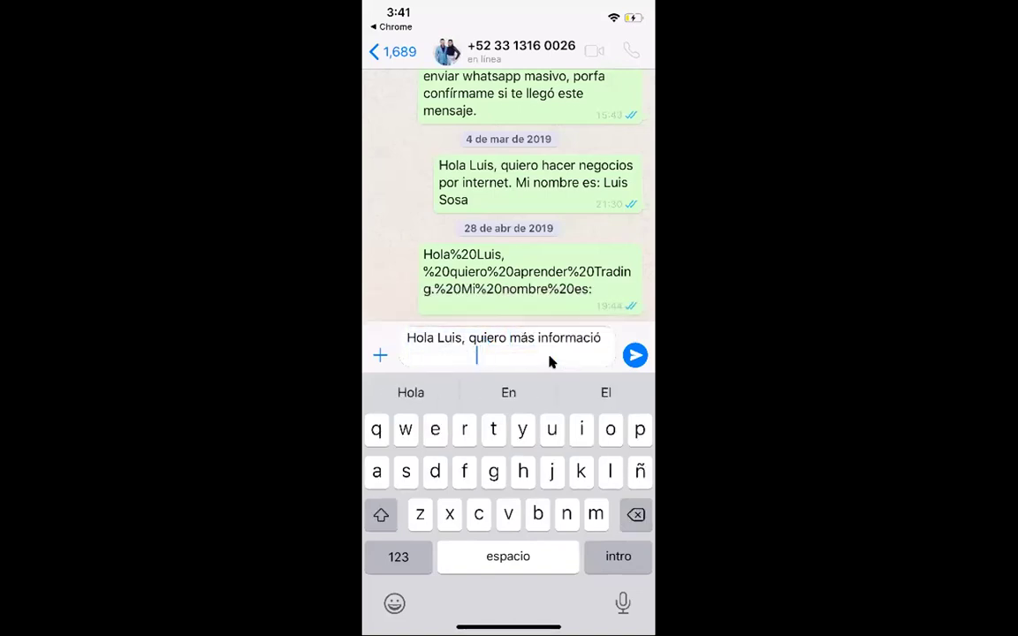
key("BackSpace")
key("BackSpace")
key("BackSpace")
key("BackSpace")
key("BackSpace")
key("BackSpace")
key("BackSpace")
key("BackSpace")
key("BackSpace")
key("BackSpace")
key("BackSpace")
key("BackSpace")
key("BackSpace")
key("BackSpace")
key("BackSpace")
key("BackSpace")
key("BackSpace")
key("BackSpace")
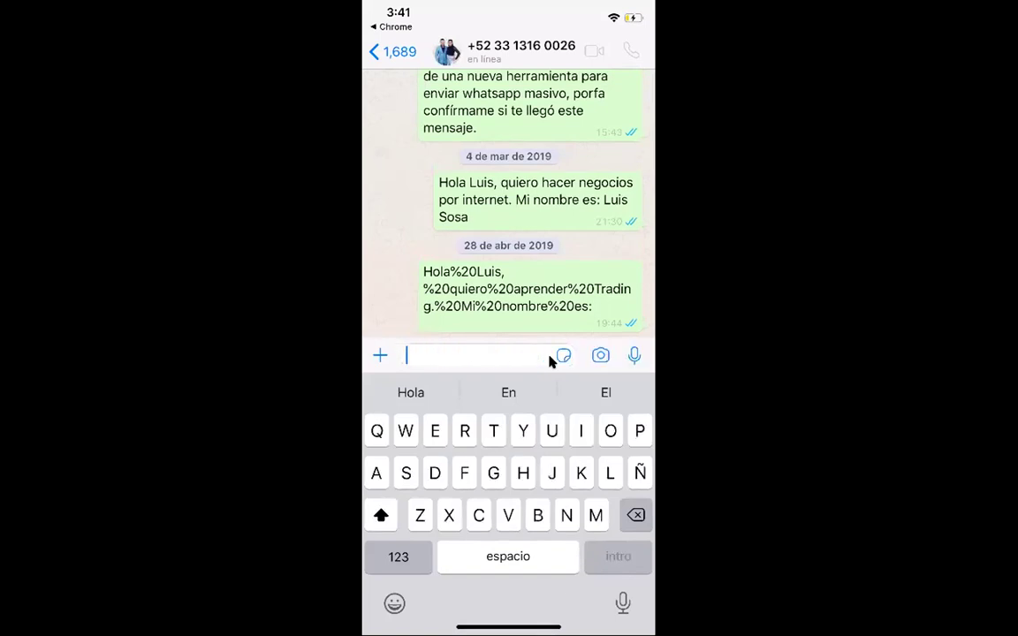
type("Pen")
key("BackSpace")
type("m")
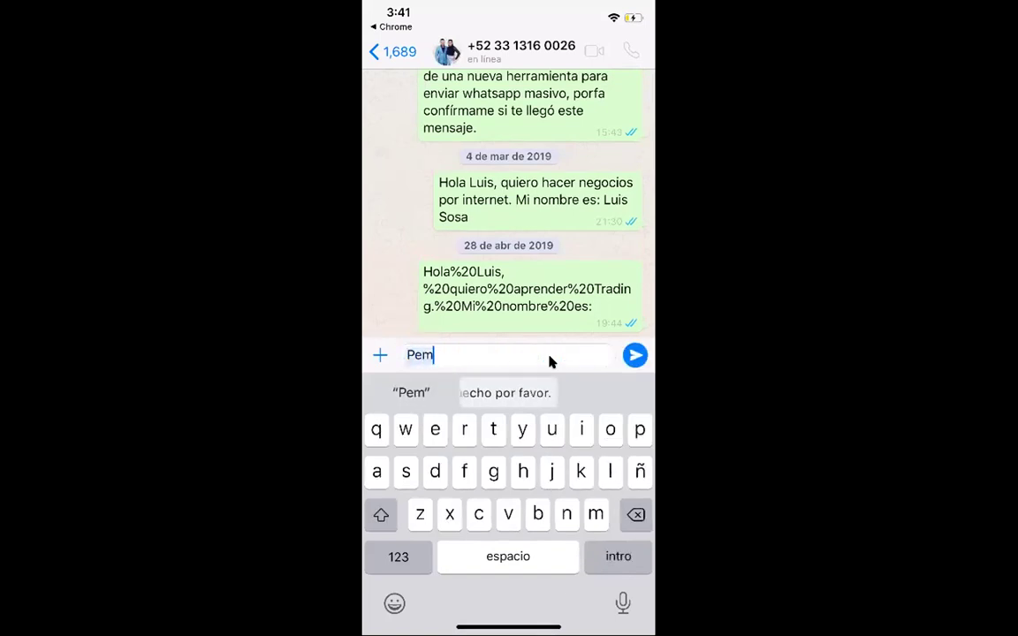
left_click(554, 302)
key("Return")
key("Return")
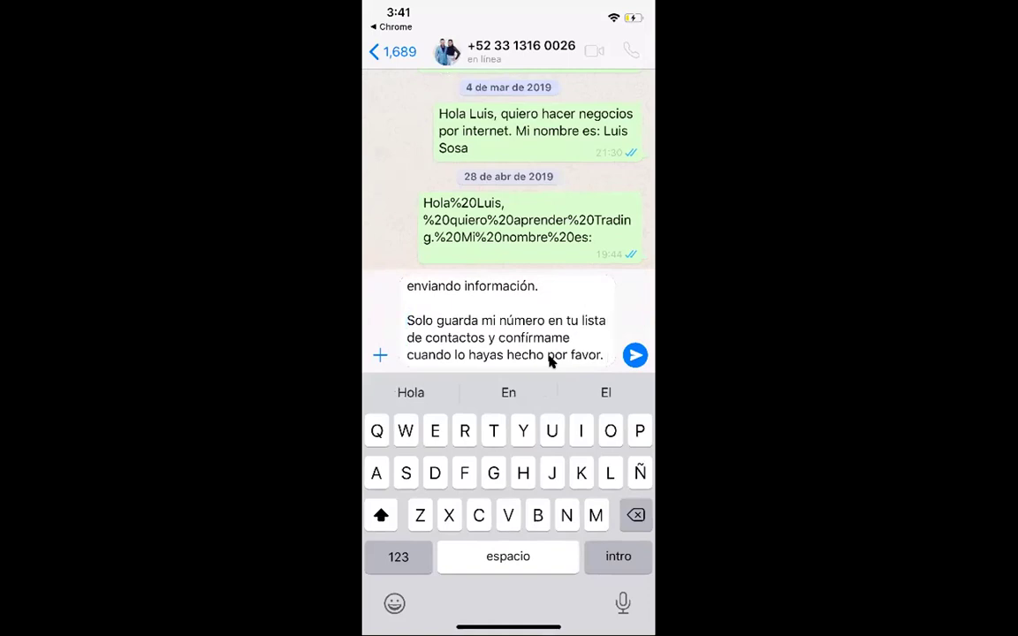
scroll(550, 361, "up", 2)
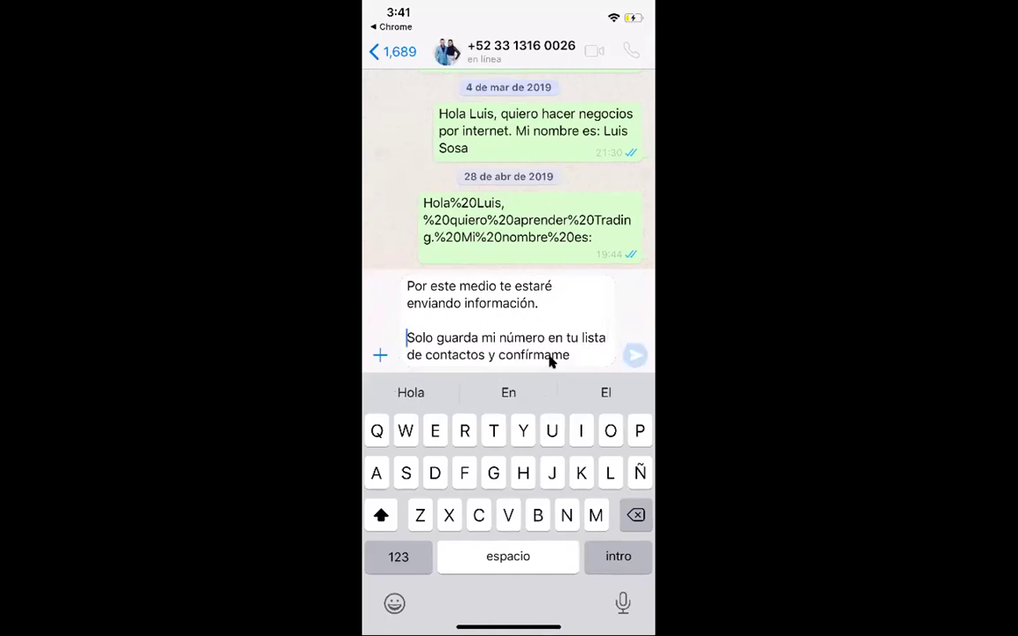
key("Return")
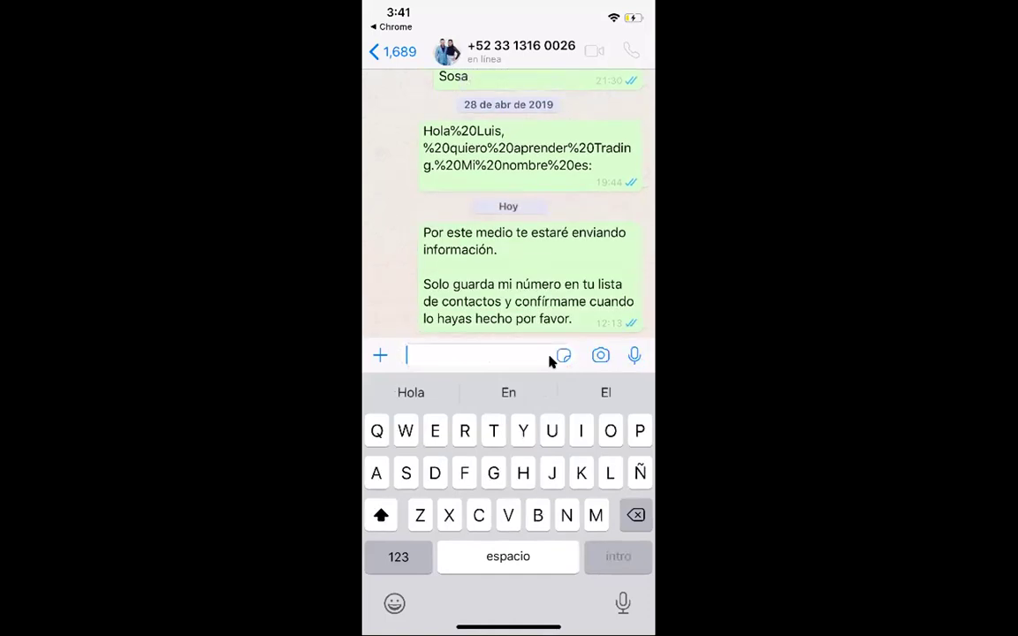